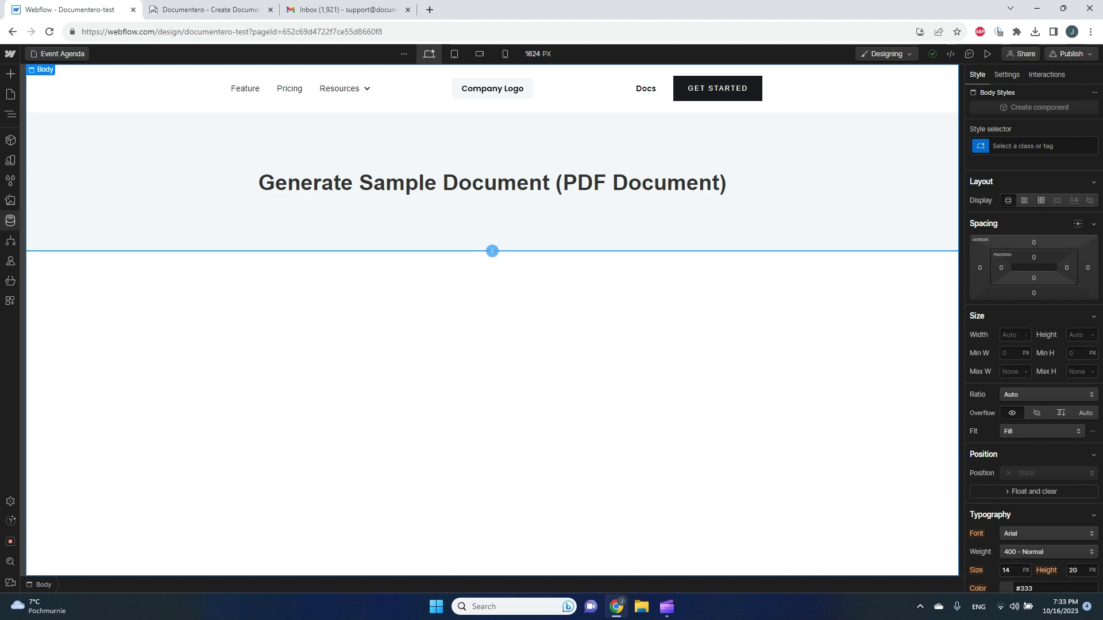
# - Add a container below the page heading and launch the Documentero app with that container selected
pyautogui.click(10, 74)
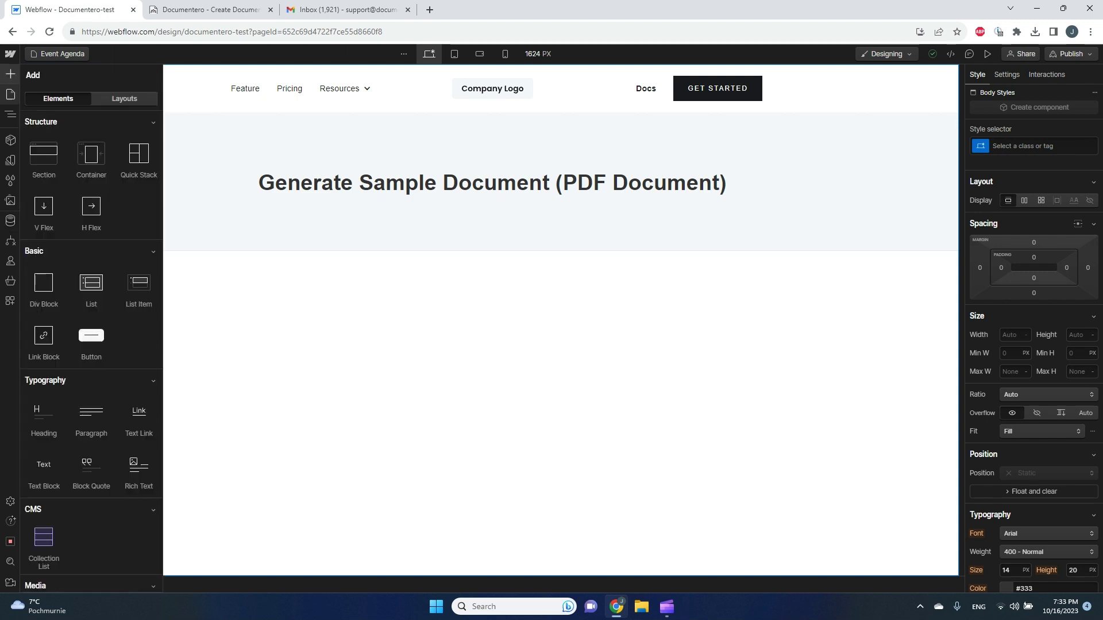
pyautogui.moveTo(90, 161); pyautogui.dragTo(406, 323)
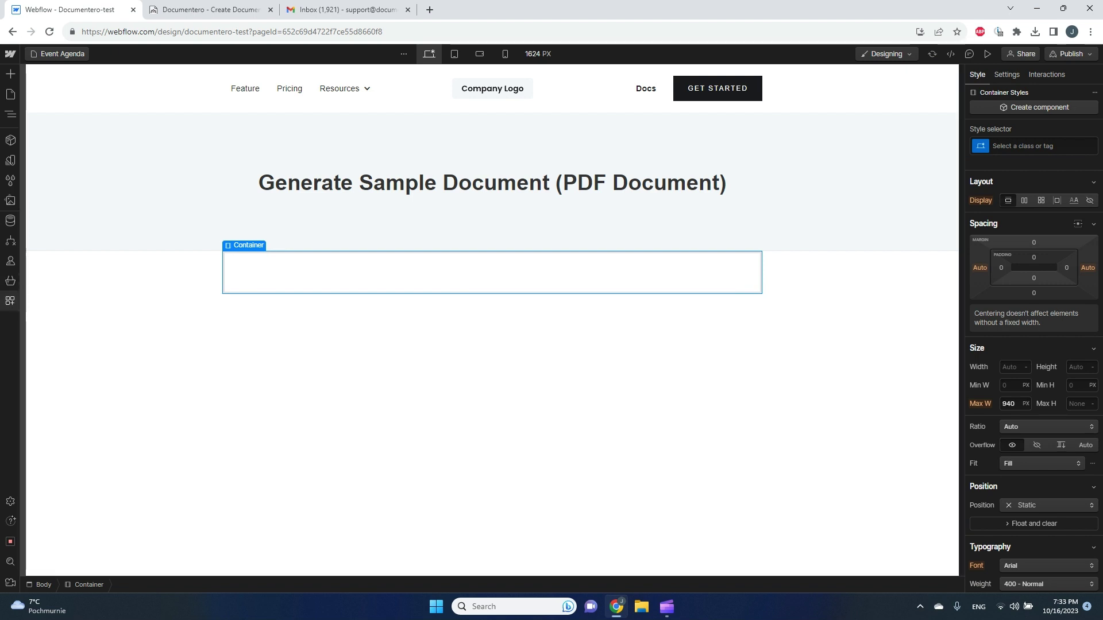
pyautogui.click(10, 300)
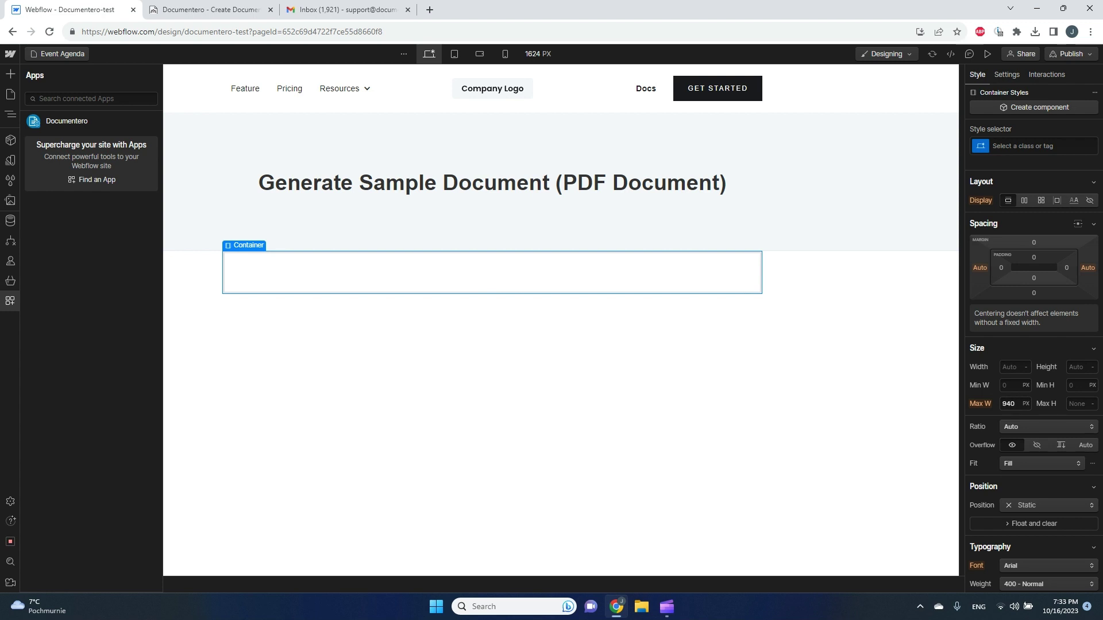
pyautogui.click(139, 121)
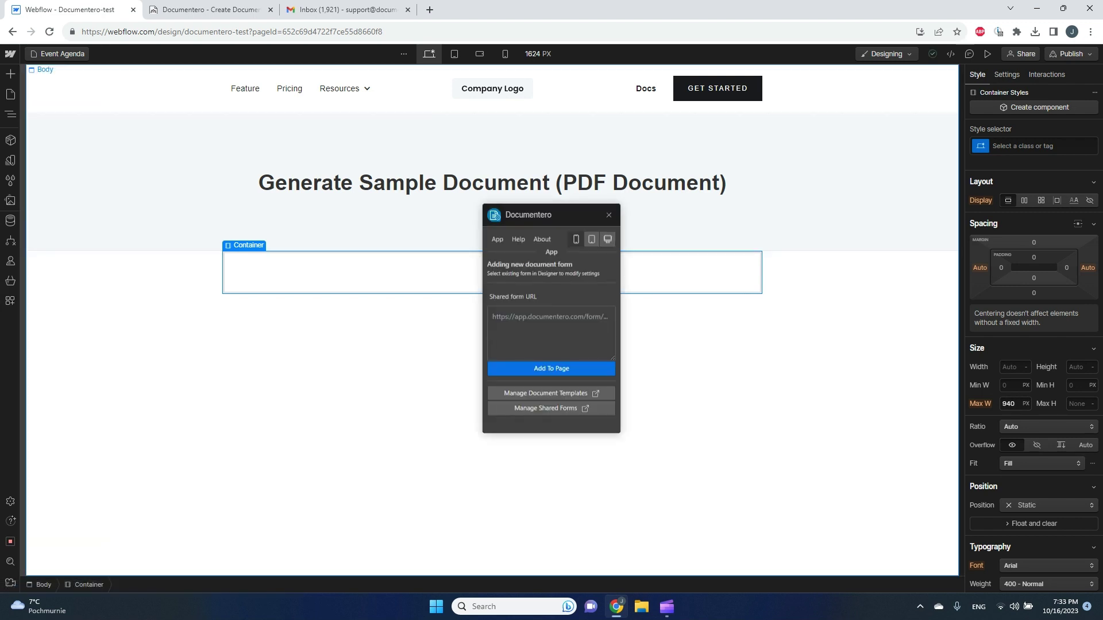
pyautogui.click(403, 356)
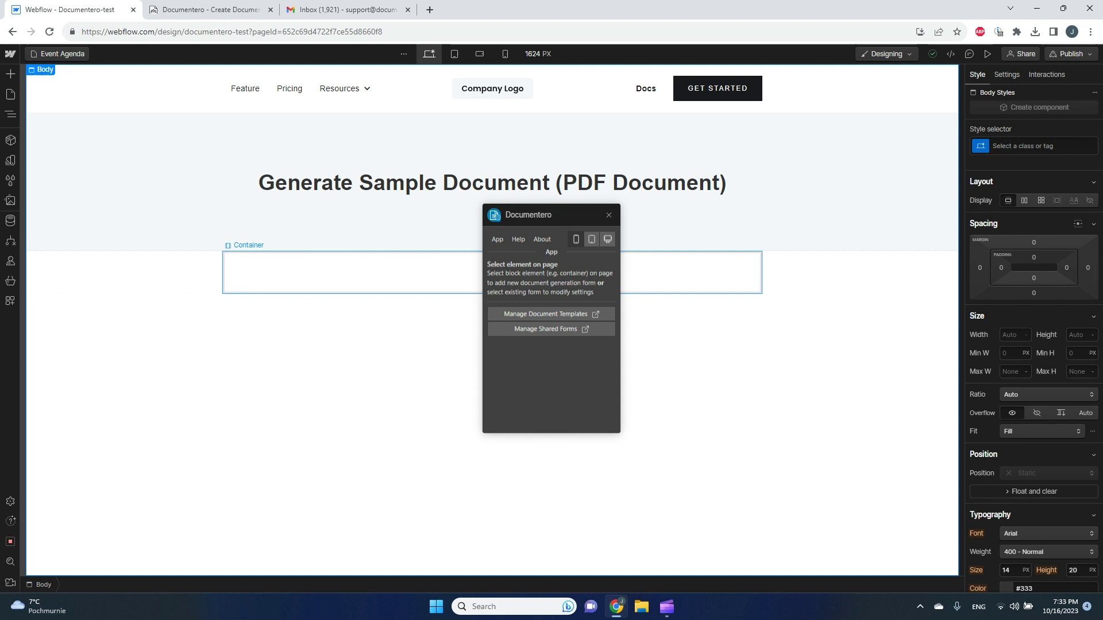
pyautogui.click(402, 273)
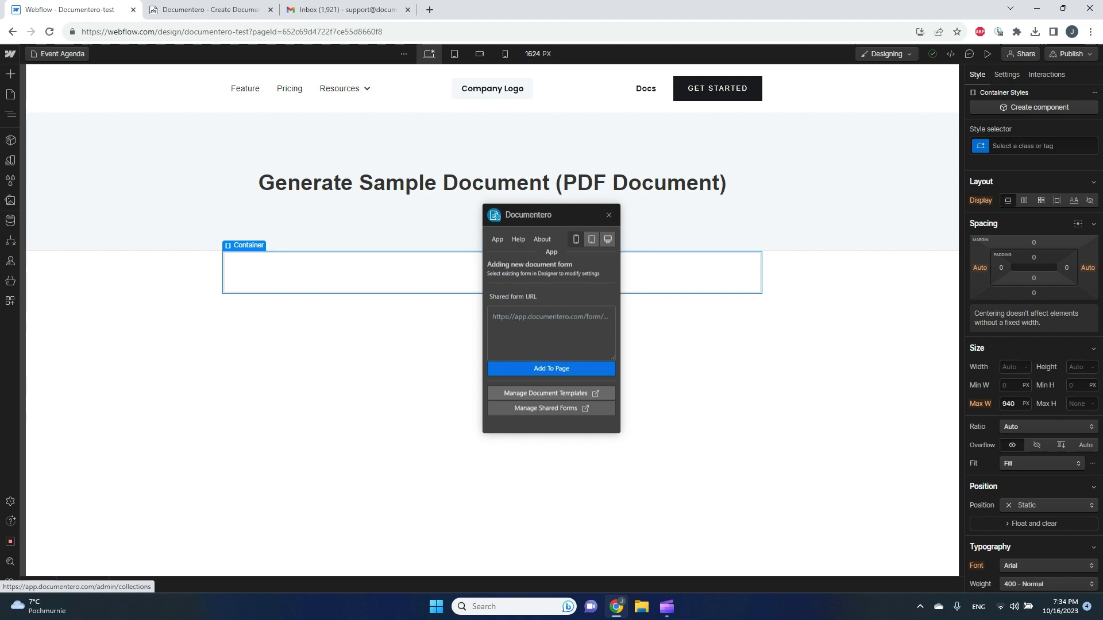
# - Switch to Documentero's document template management and start a new template in the online editor
pyautogui.click(546, 393)
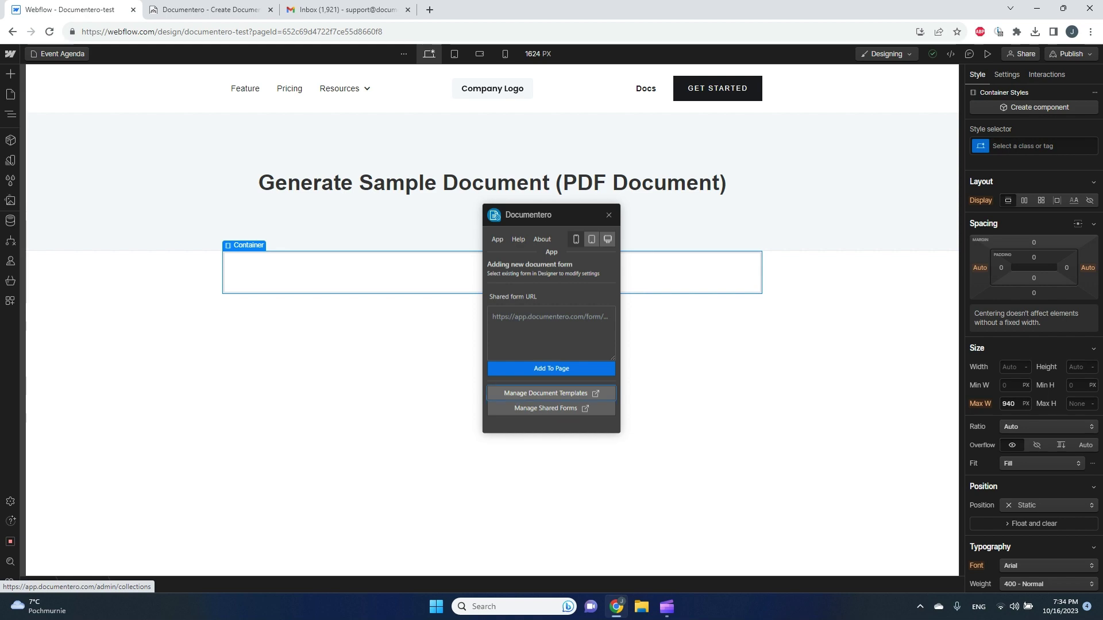
pyautogui.click(547, 398)
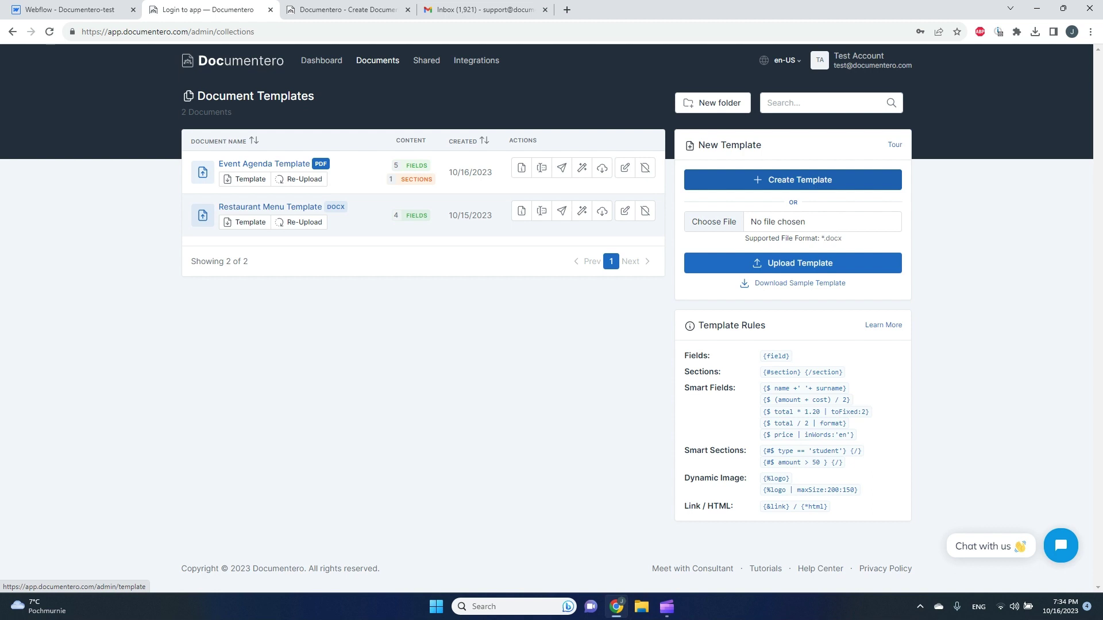
pyautogui.click(800, 180)
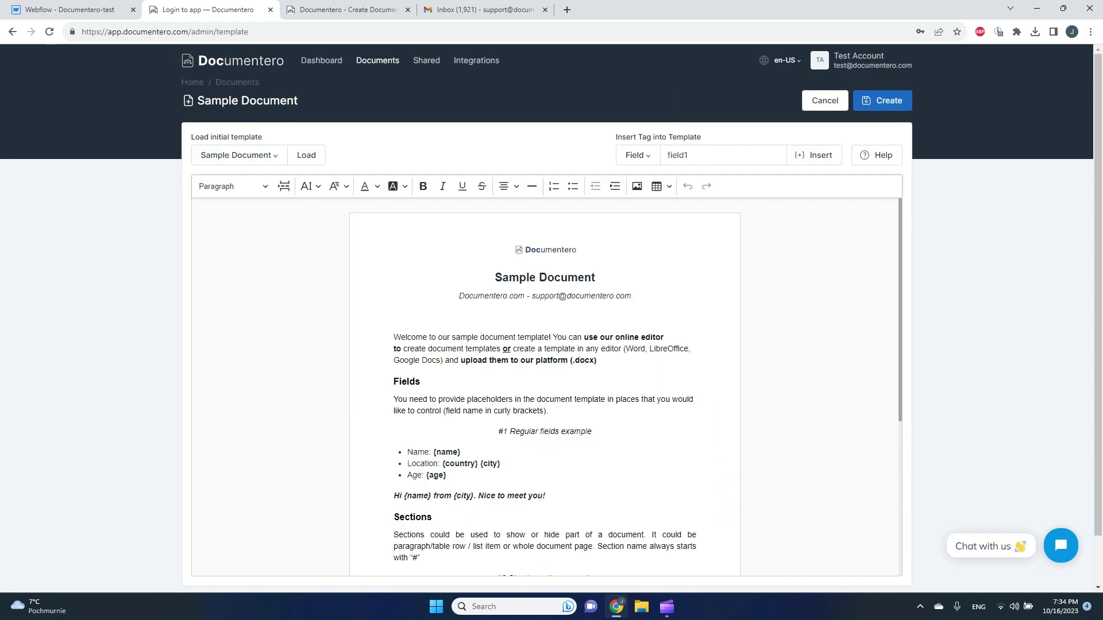
# - Delete the Sections part and everything after it from the sample text, and create the template as Sample Document
pyautogui.scroll(-3, 546, 388)
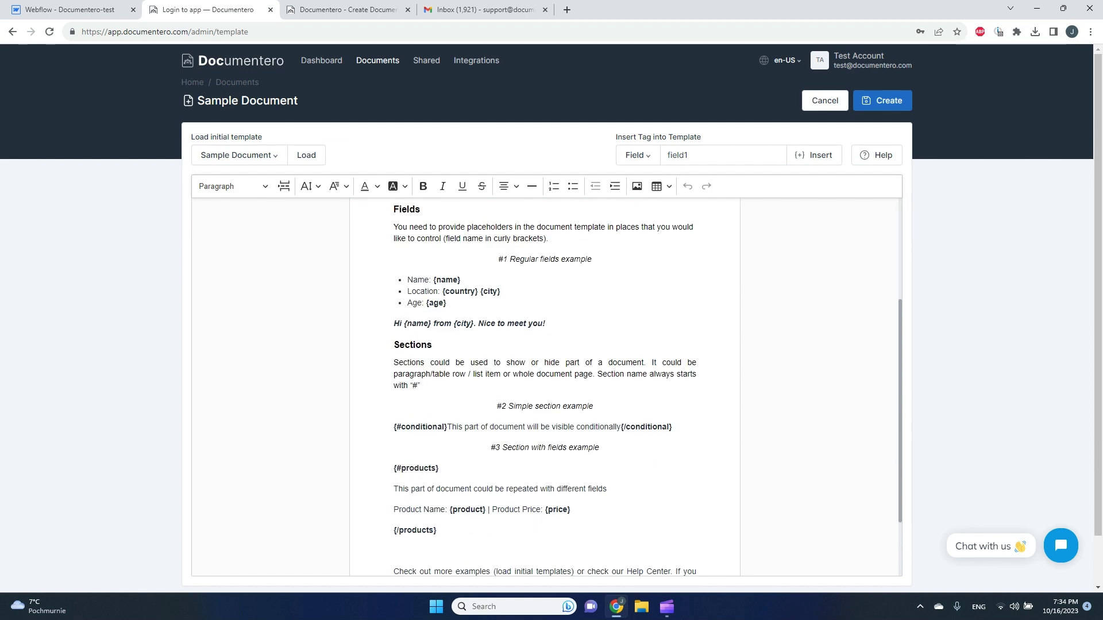
pyautogui.moveTo(394, 344); pyautogui.dragTo(556, 453)
pyautogui.press('BackSpace')
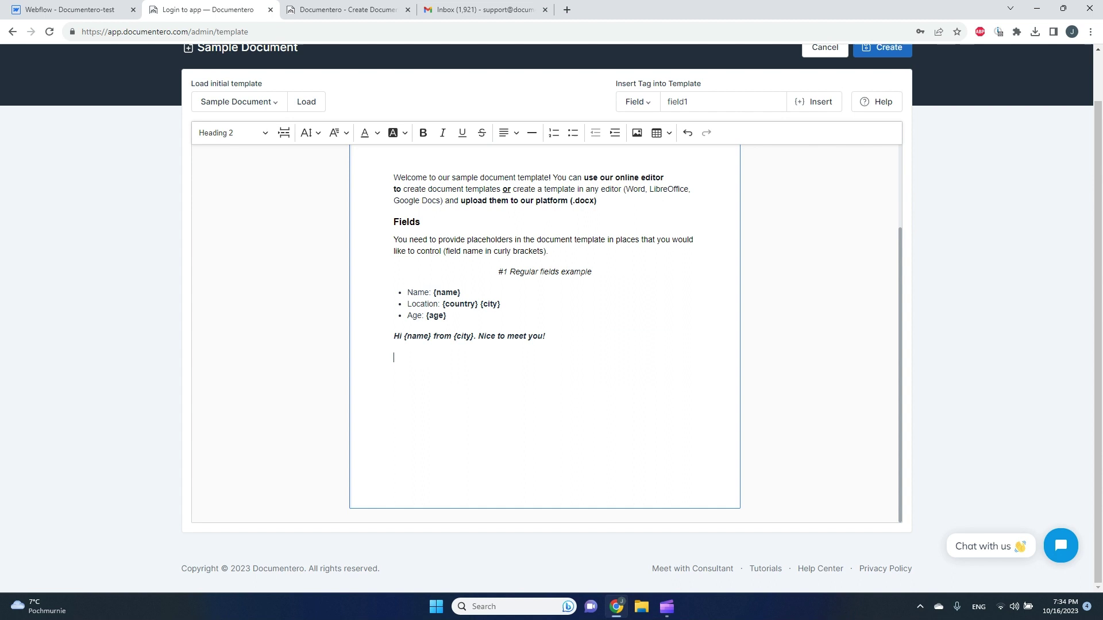
pyautogui.scroll(2, 545, 334)
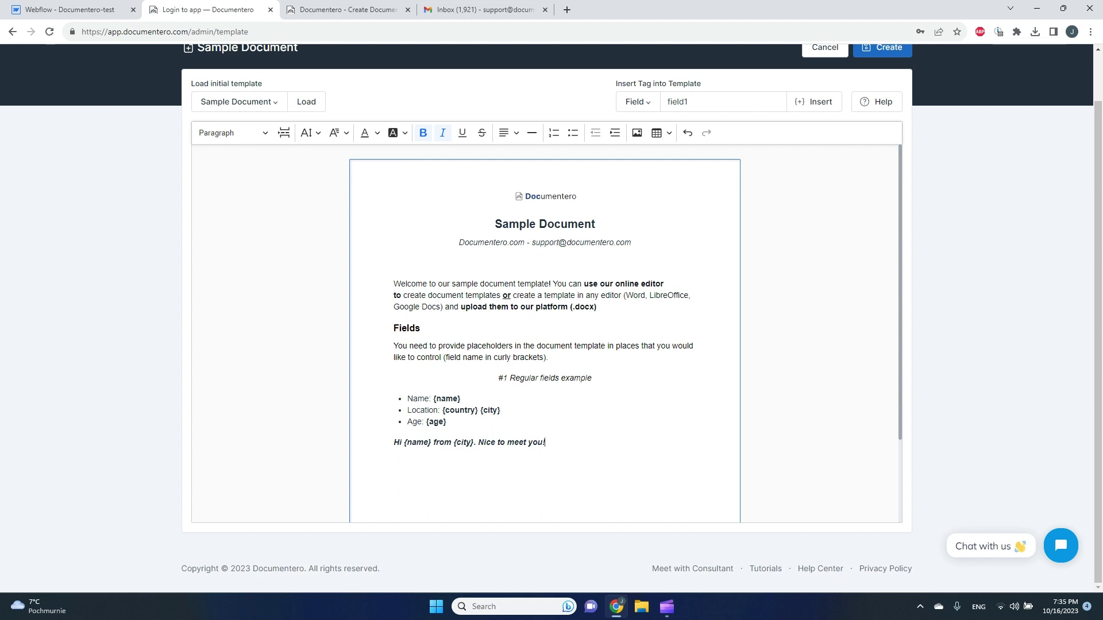
pyautogui.moveTo(434, 398); pyautogui.dragTo(461, 399)
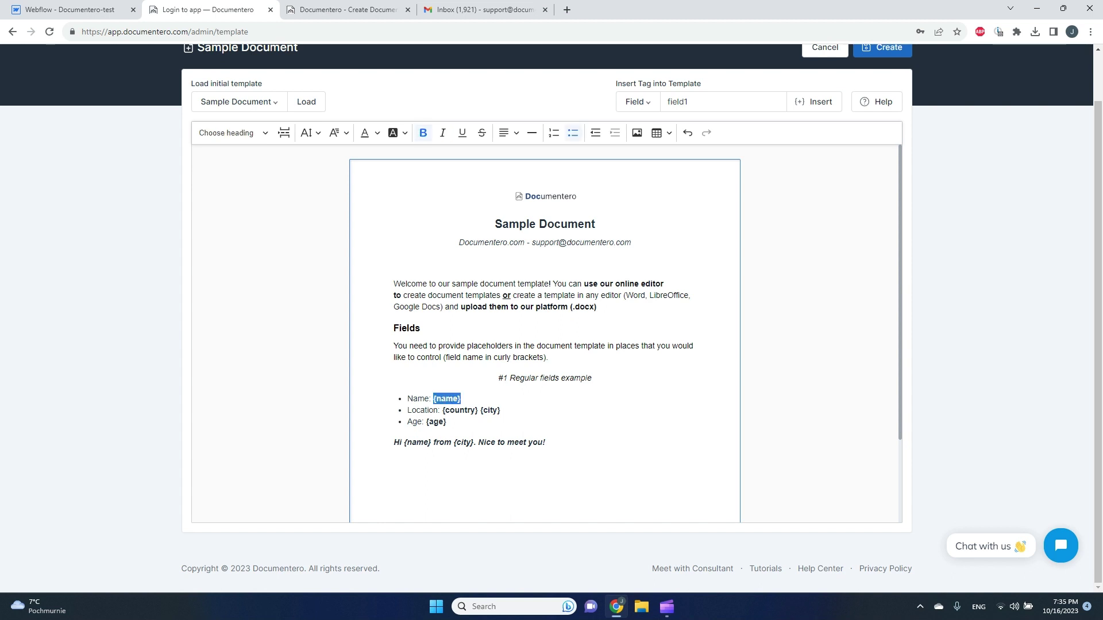
pyautogui.click(446, 422)
pyautogui.scroll(1, 552, 316)
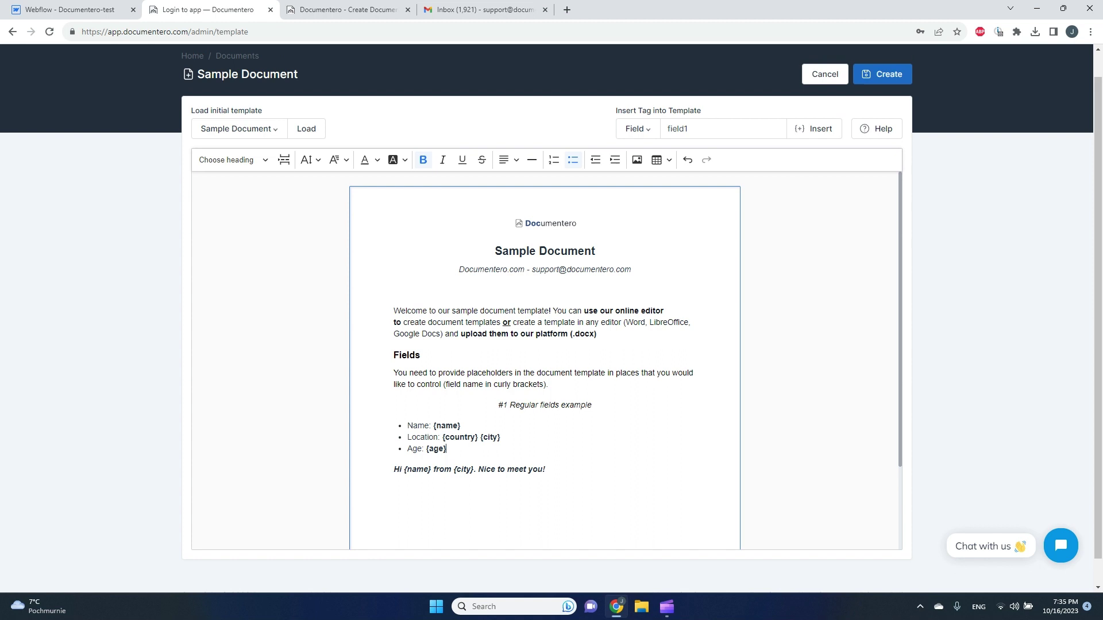
pyautogui.click(882, 101)
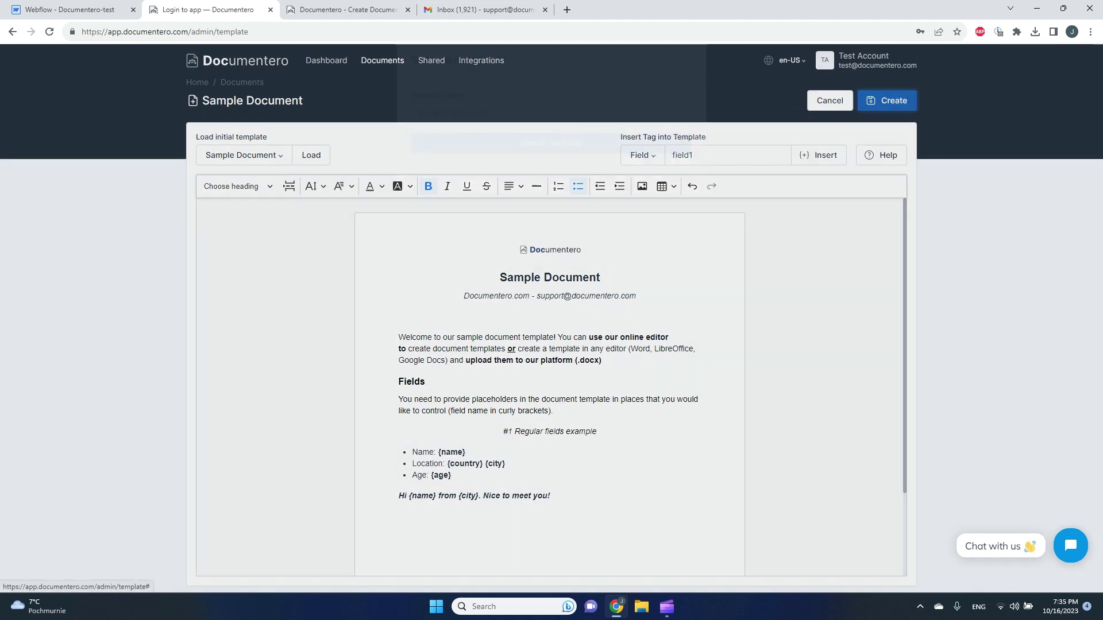
pyautogui.click(552, 160)
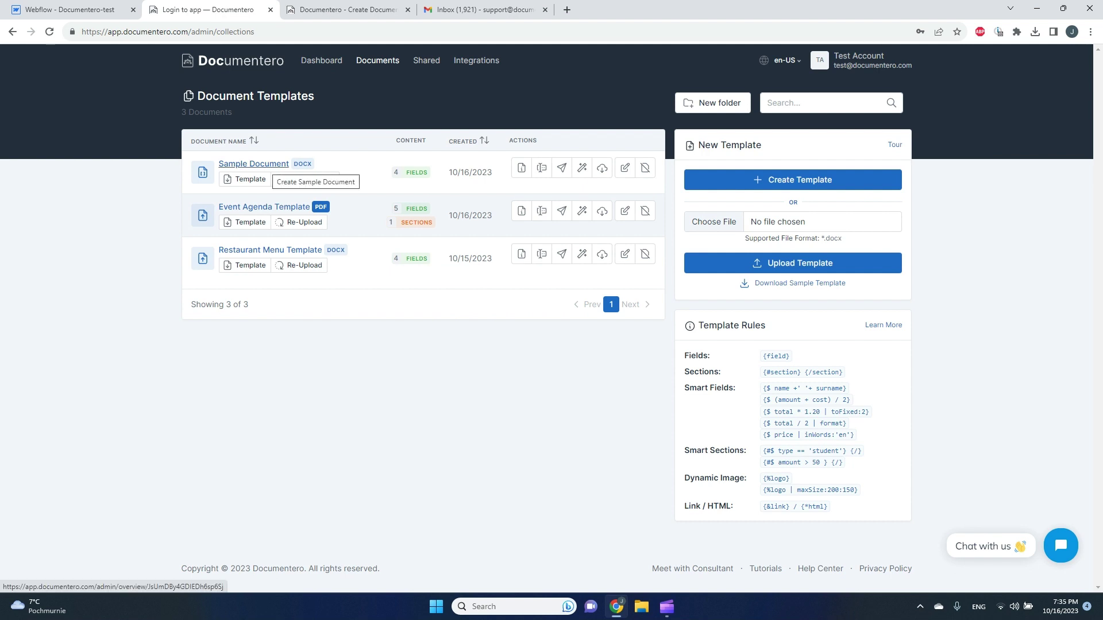
# - Set the Sample Document template's output format to PDF and start generating a document using the form
pyautogui.click(273, 164)
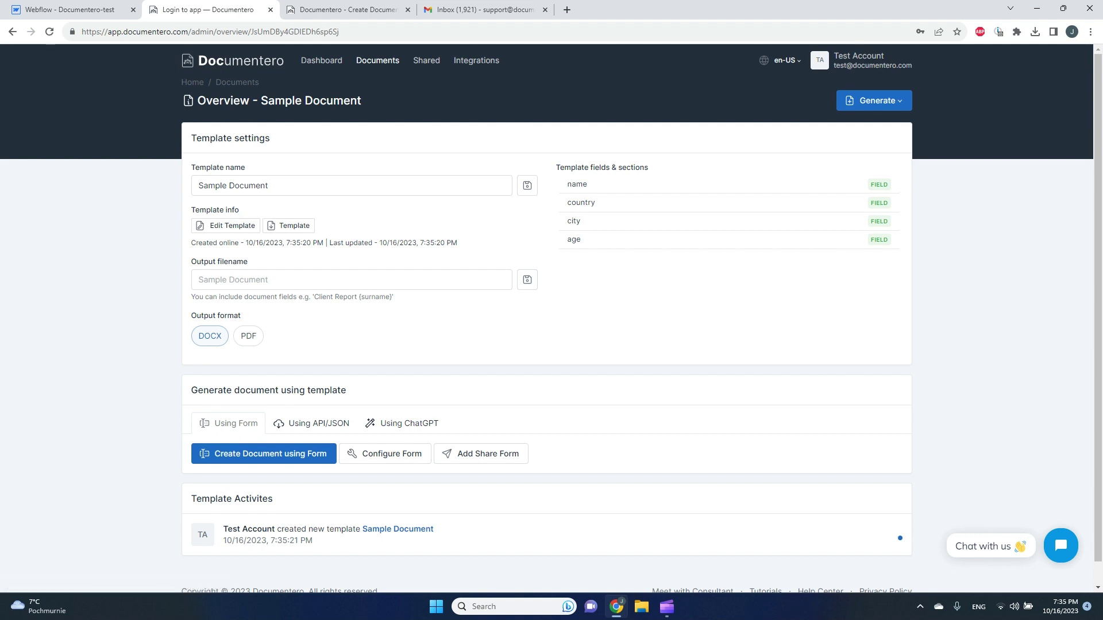
pyautogui.click(249, 336)
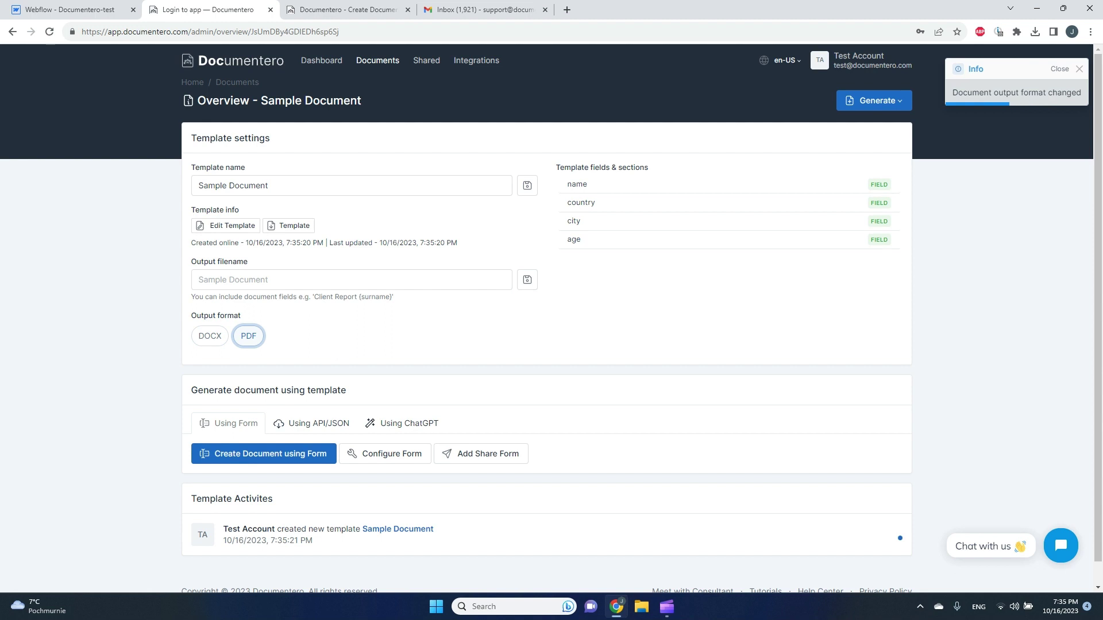
pyautogui.click(874, 101)
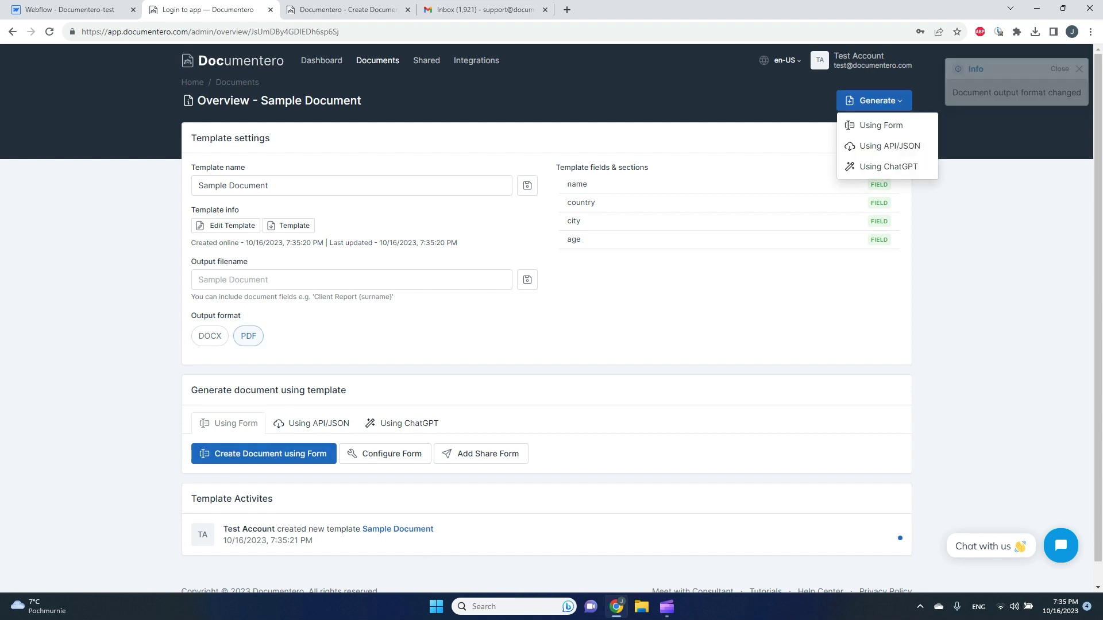
pyautogui.click(881, 125)
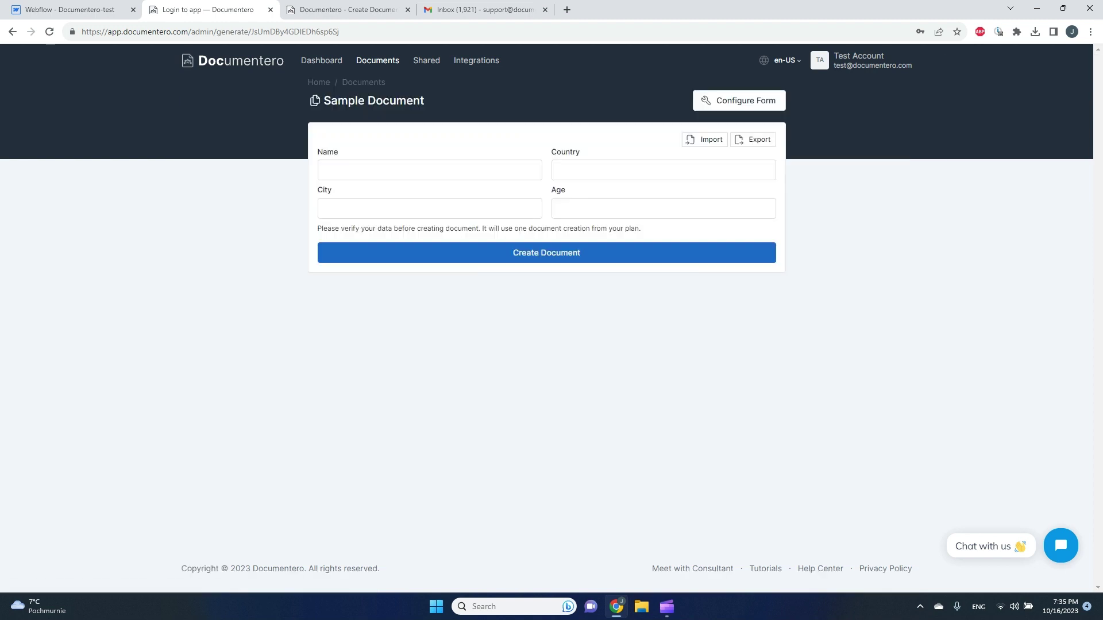
# - Fill in the person's name, country Germany, city Berlin and age 33, and create the document
pyautogui.click(430, 170)
pyautogui.write('John Doe')
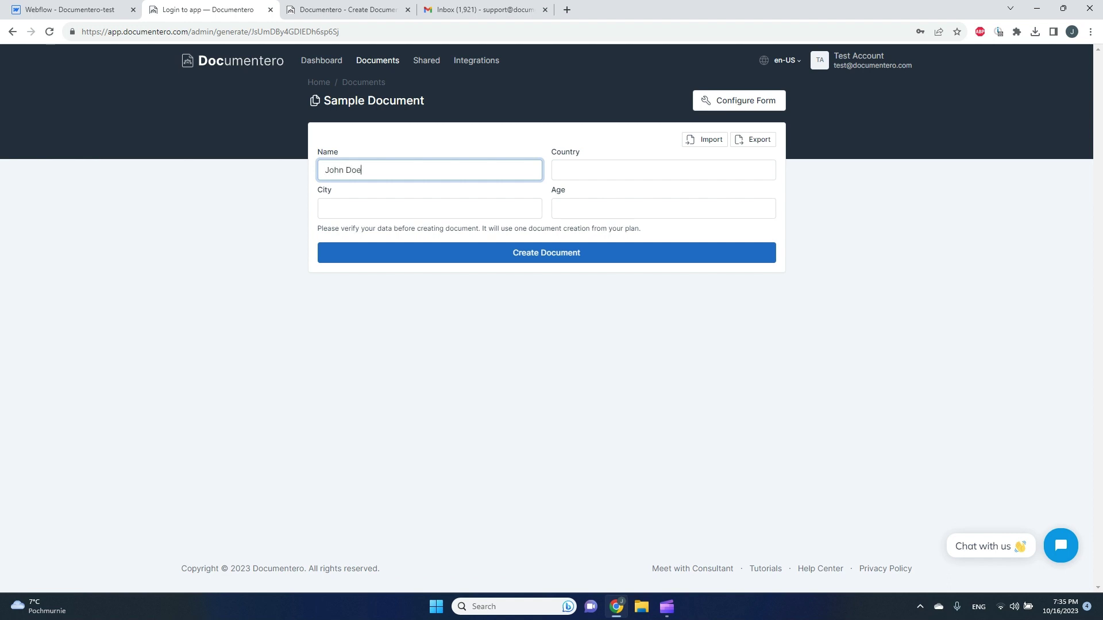
pyautogui.press('Tab')
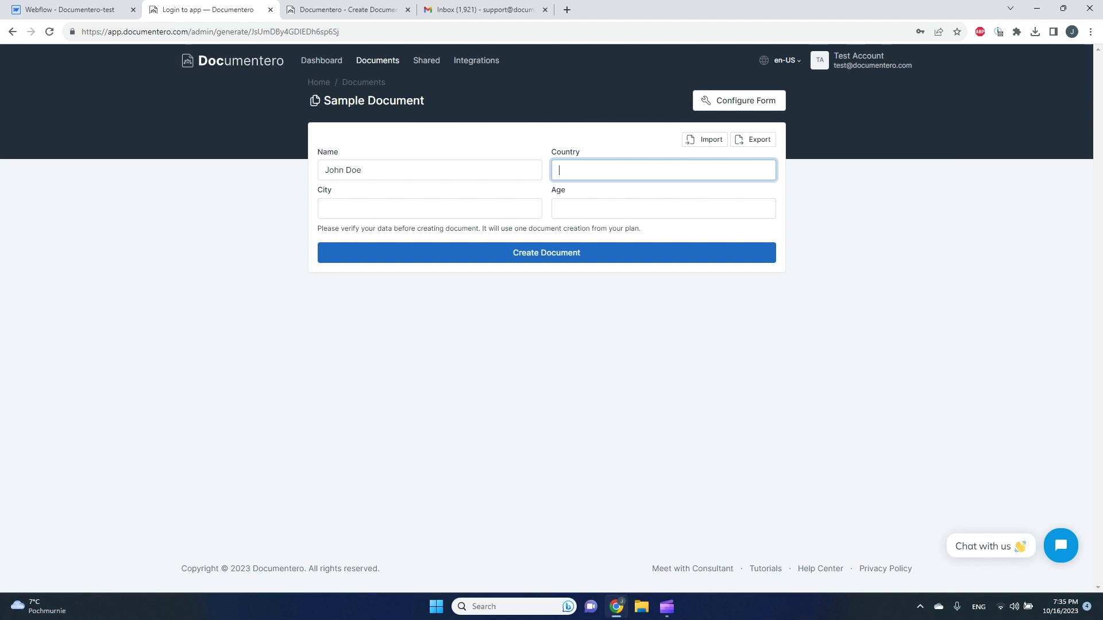
pyautogui.write('Germany')
pyautogui.press('Tab')
pyautogui.write('Berl')
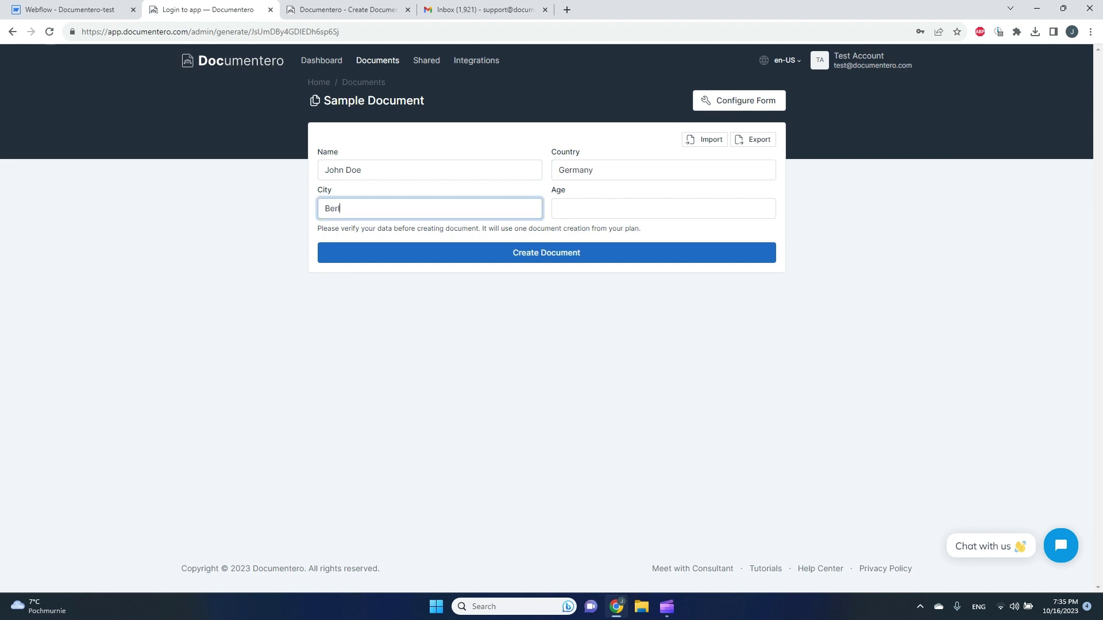
pyautogui.write('in')
pyautogui.press('Tab')
pyautogui.write('33')
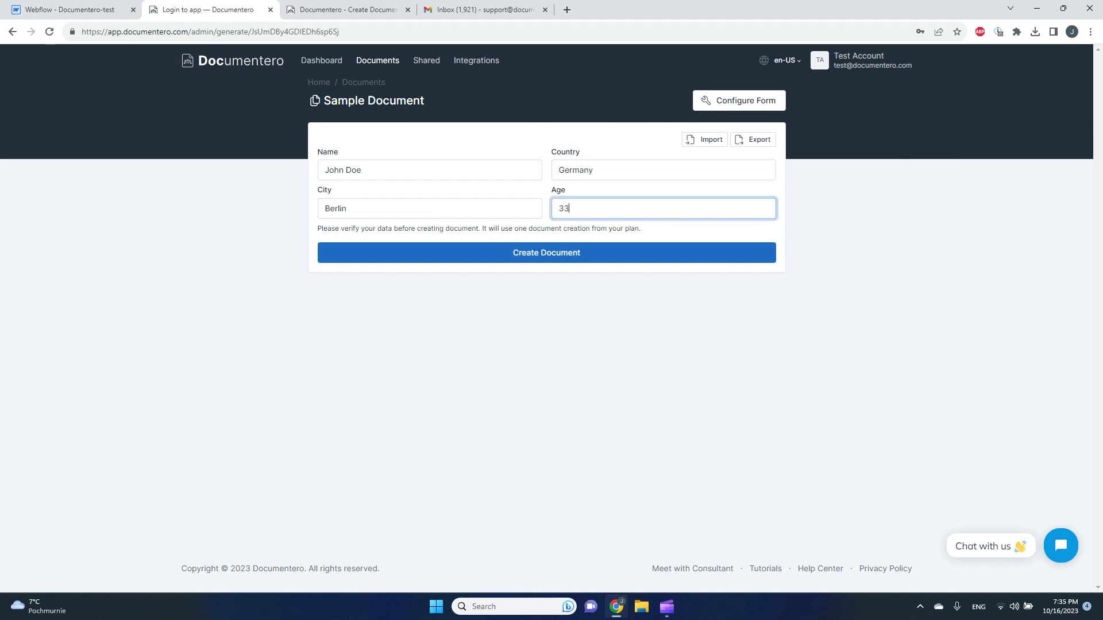
pyautogui.press('Return')
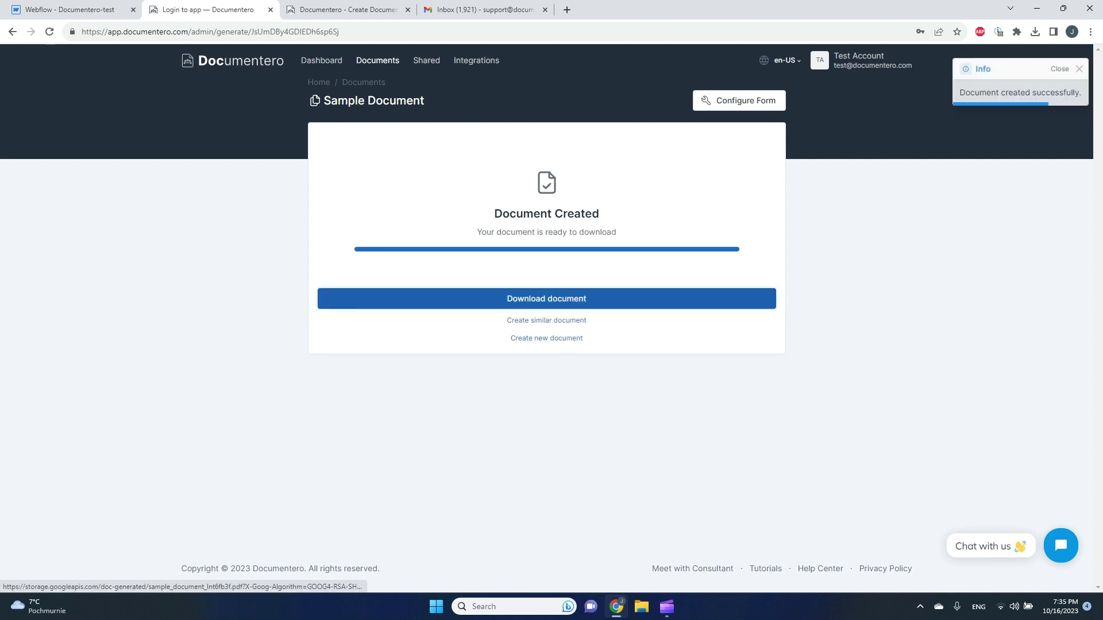
# - Download the generated PDF and open it to check the filled-in name and location fields
pyautogui.click(546, 299)
pyautogui.click(939, 60)
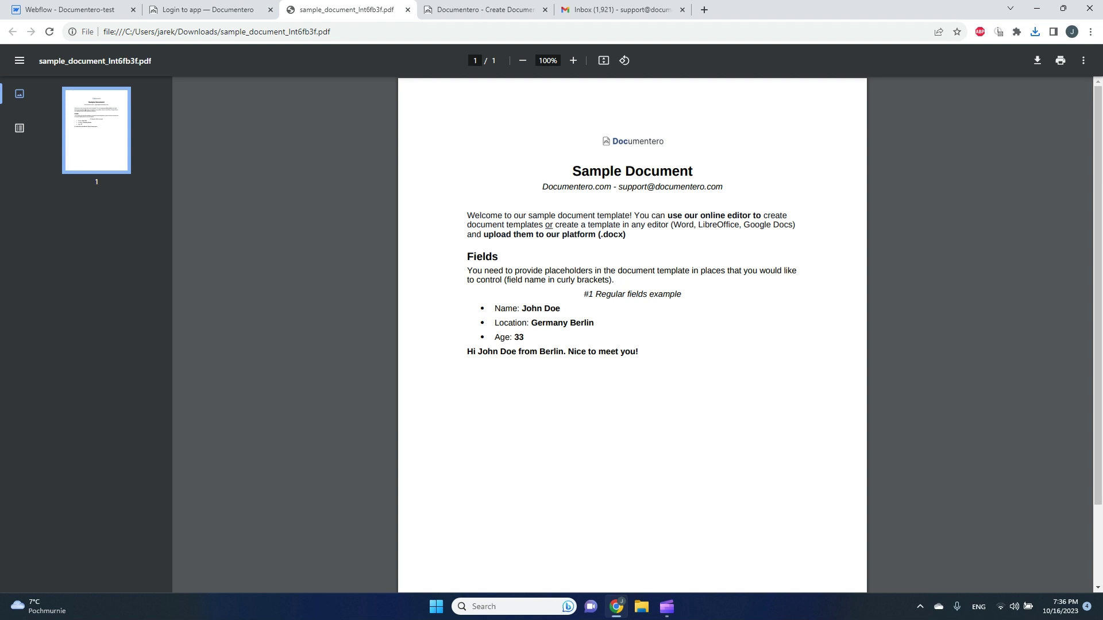
pyautogui.moveTo(522, 309); pyautogui.dragTo(557, 323)
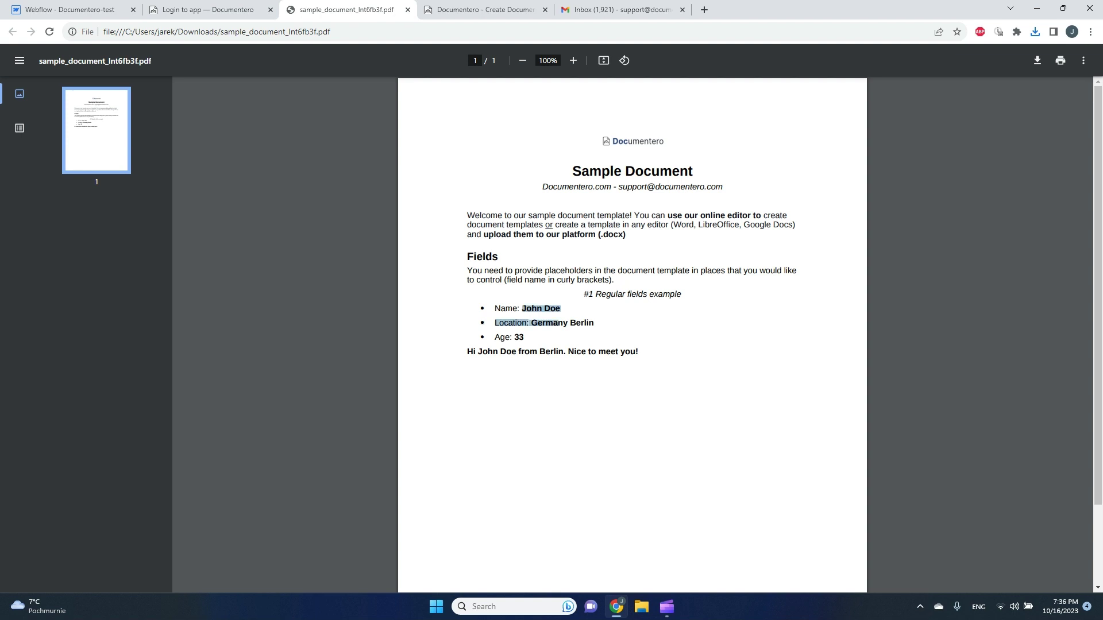
pyautogui.click(559, 323)
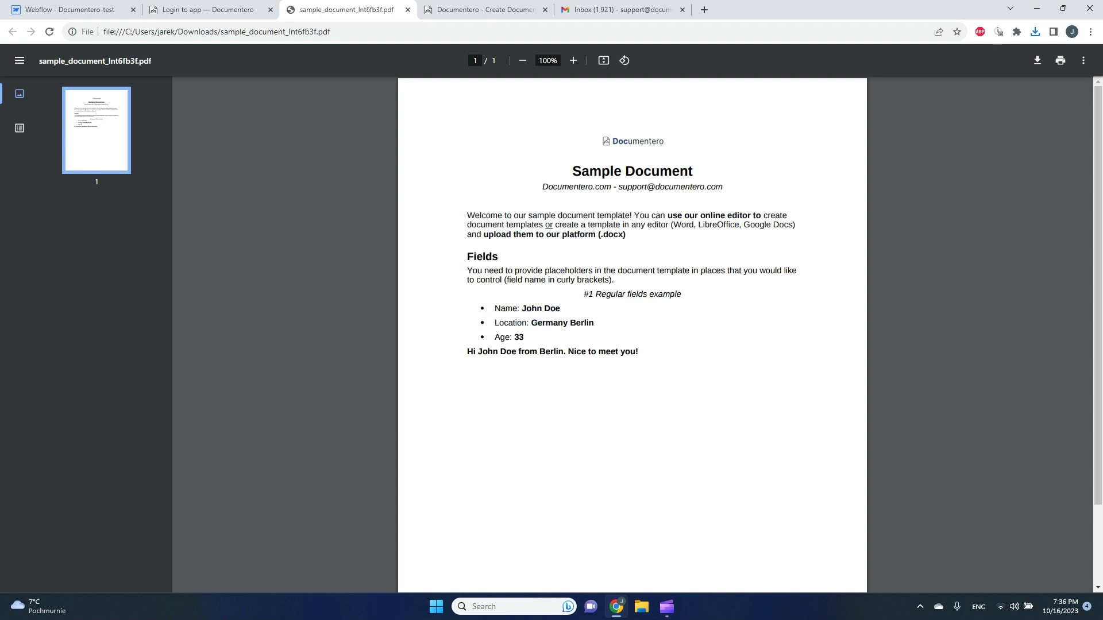
# - Return to Documentero, open the Sample Document form settings and change the country field's type to Dropdown
pyautogui.click(208, 10)
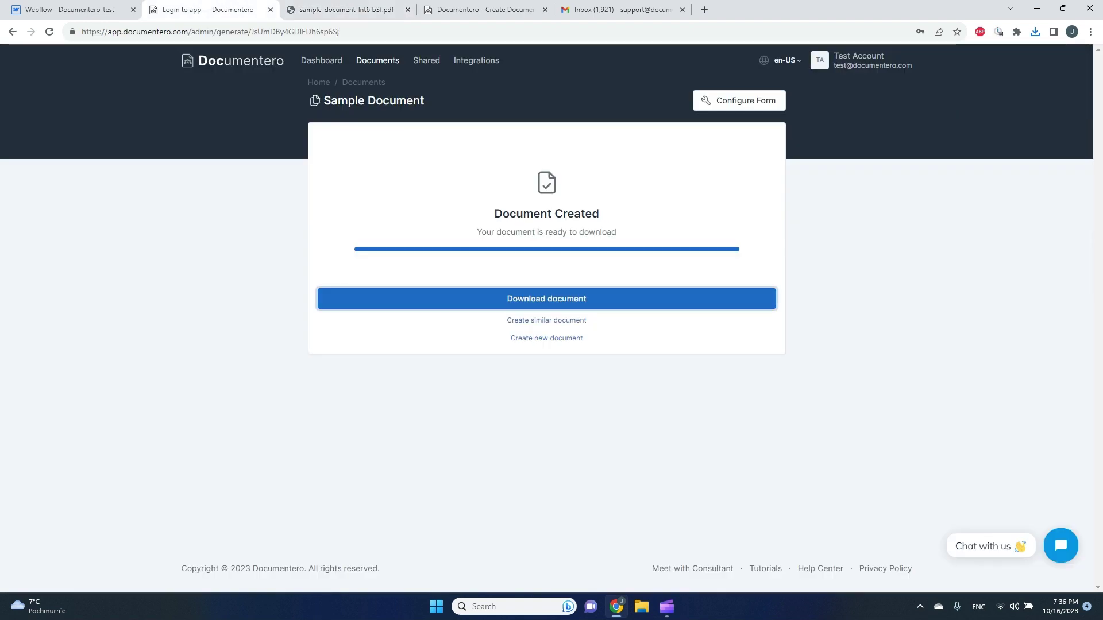
pyautogui.click(547, 320)
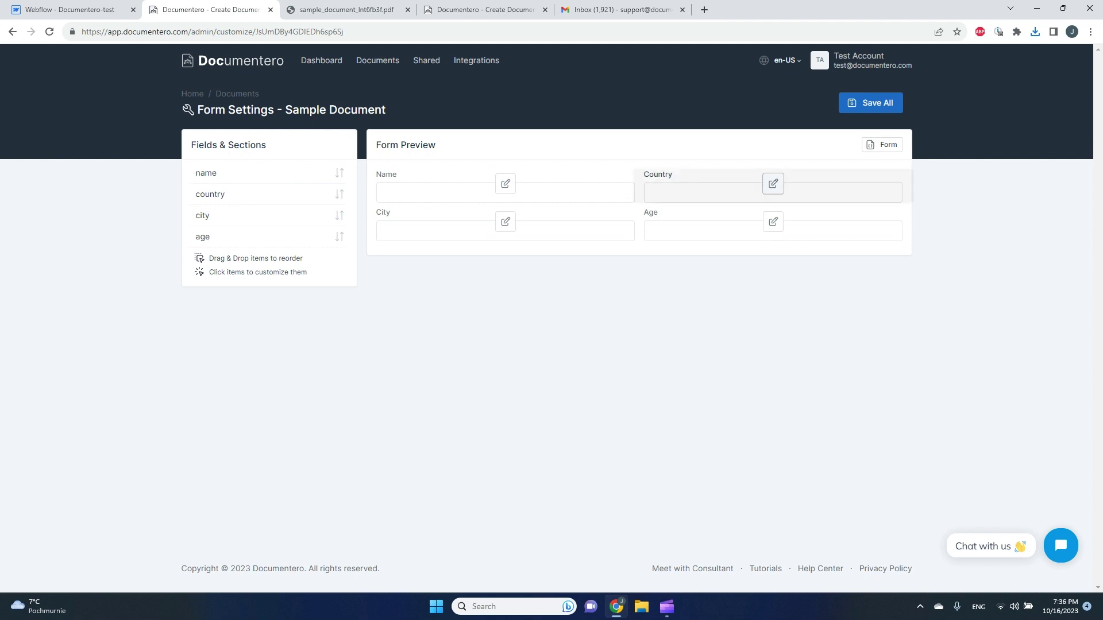
pyautogui.click(773, 184)
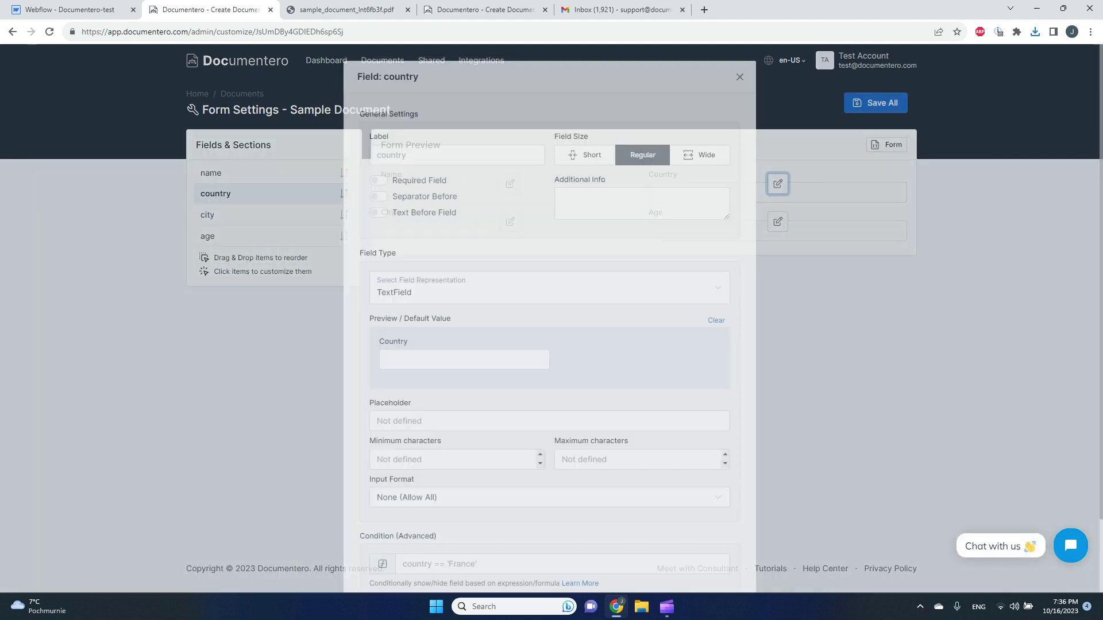
pyautogui.click(549, 287)
pyautogui.press('Up')
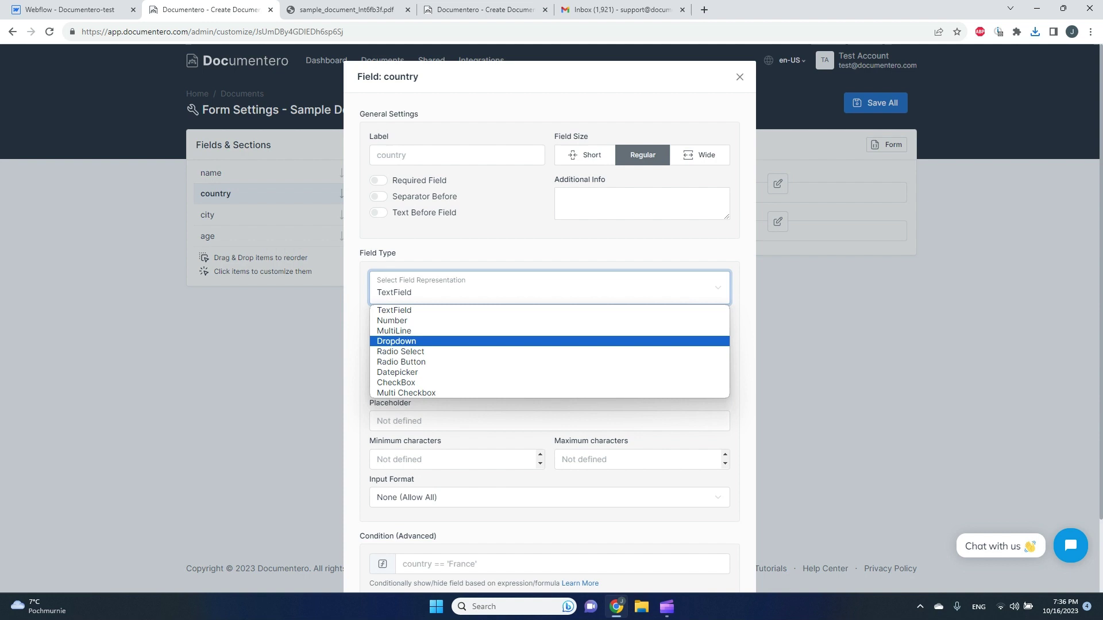
pyautogui.press('Return')
# - Label the country field's two dropdown options Germany and Finland
pyautogui.write('Germany')
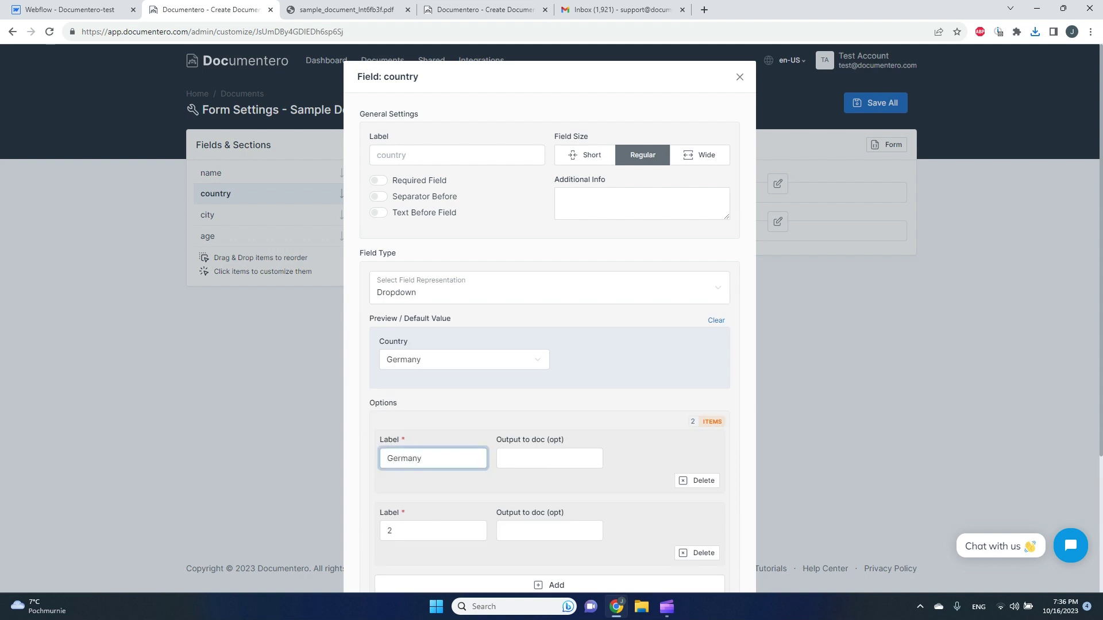
pyautogui.scroll(-2, 549, 318)
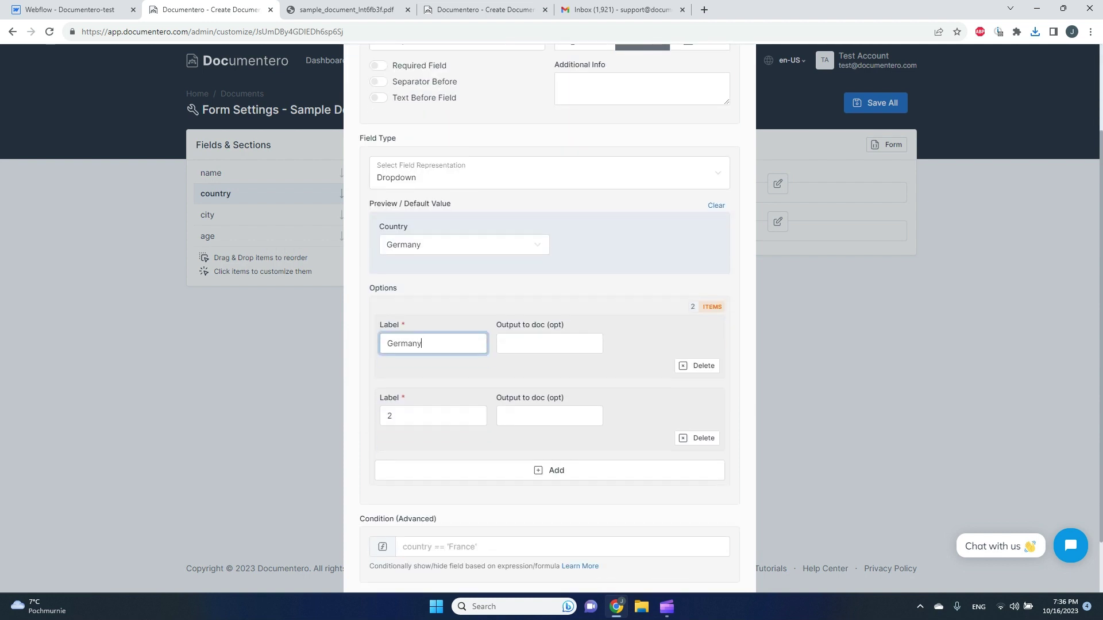
pyautogui.doubleClick(402, 416)
pyautogui.write('Finland')
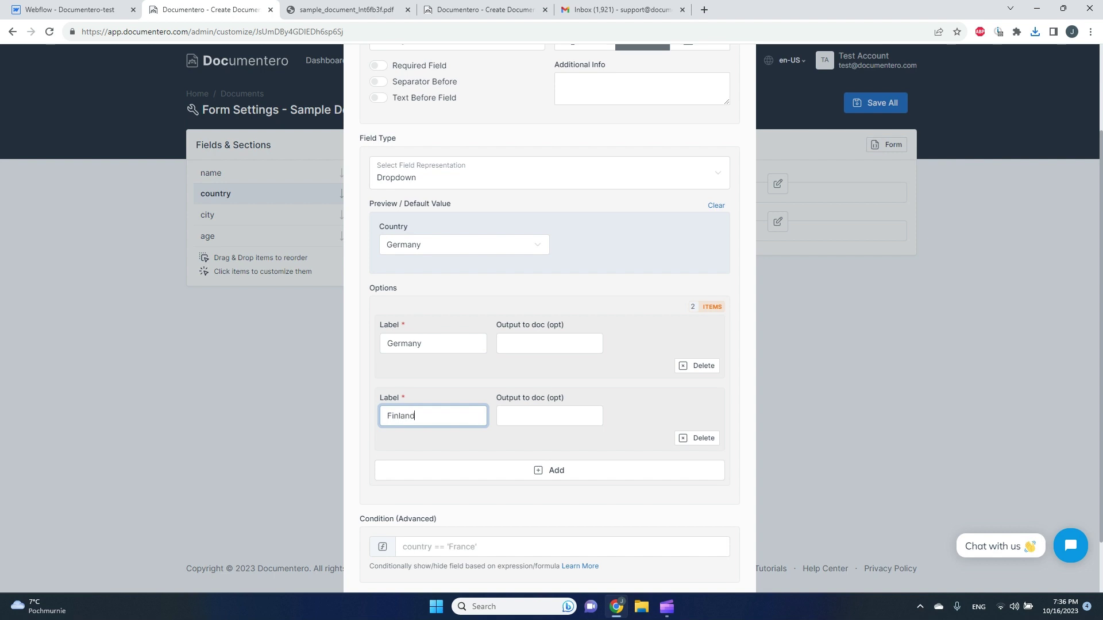
# - Add a third dropdown option labelled France and apply the country field's settings
pyautogui.click(550, 470)
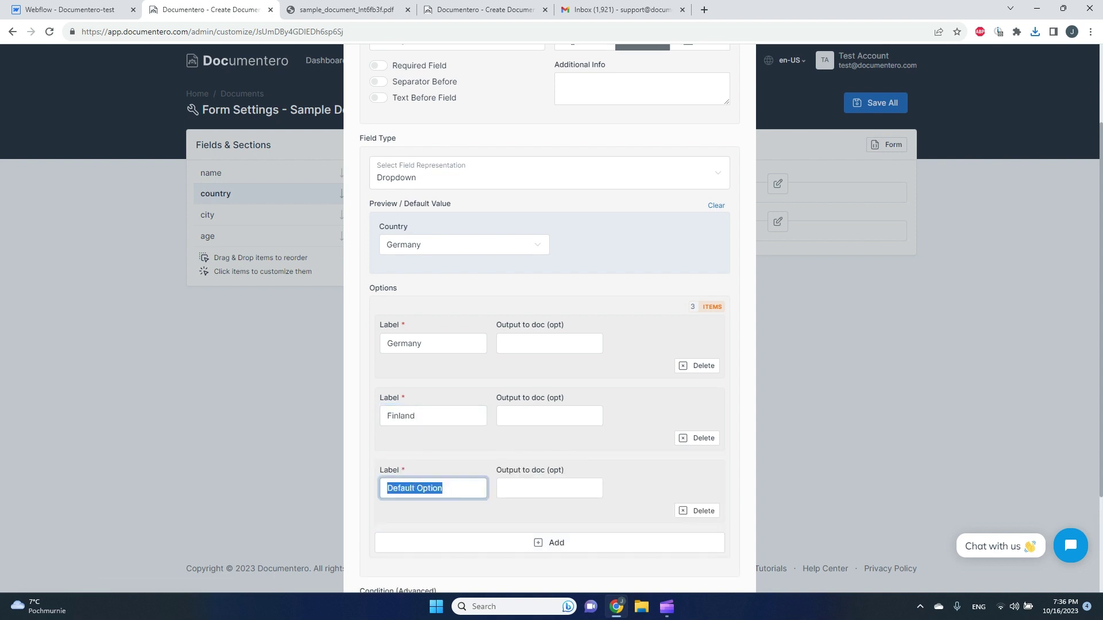
pyautogui.write('France')
pyautogui.scroll(-3, 549, 368)
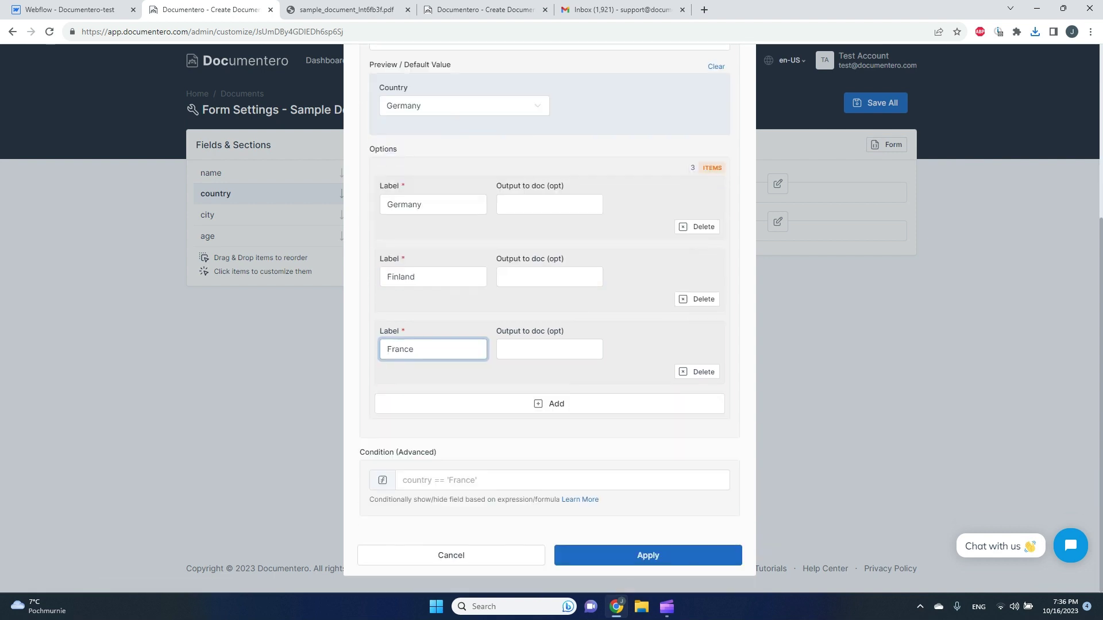
pyautogui.click(648, 555)
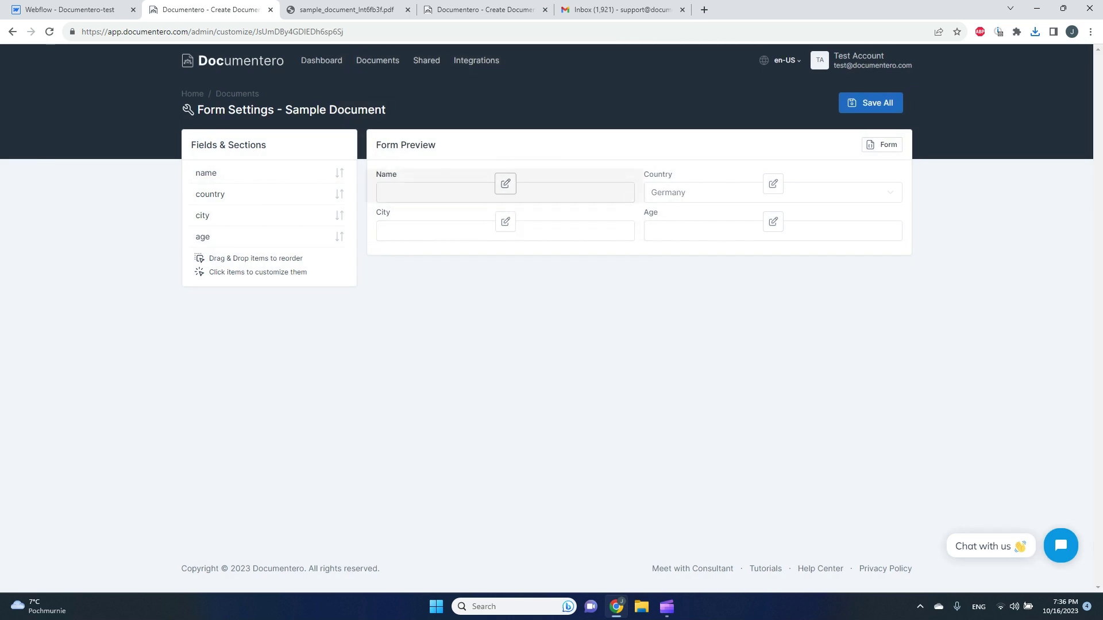
# - Set the name field's size to Wide, save all form settings and open the form
pyautogui.click(505, 183)
pyautogui.click(700, 155)
pyautogui.scroll(-3, 550, 345)
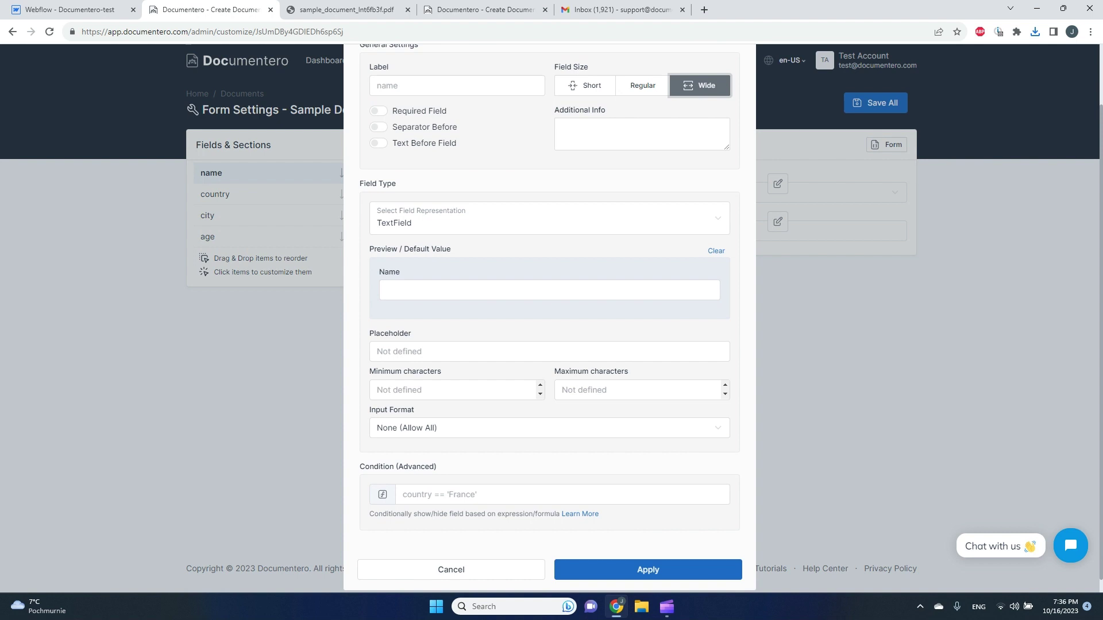
pyautogui.click(645, 555)
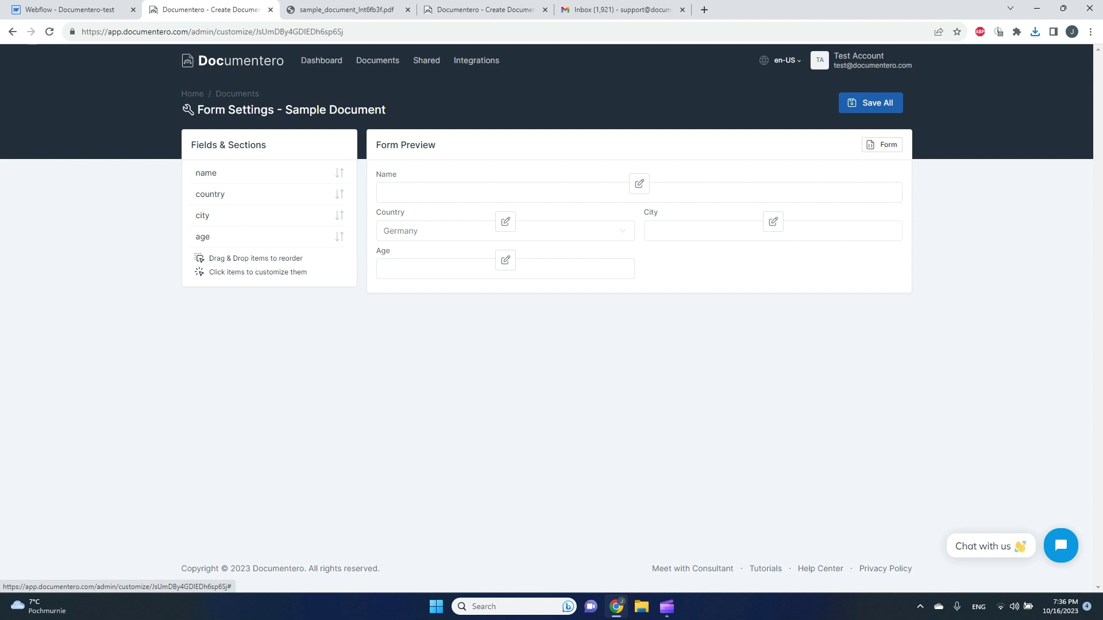
pyautogui.click(870, 103)
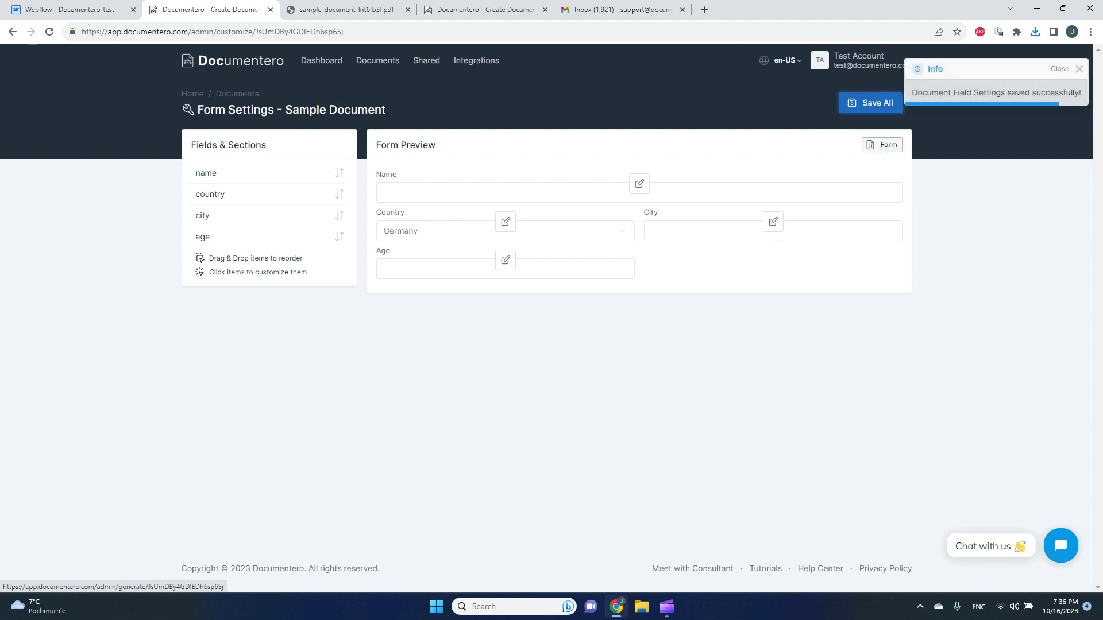
pyautogui.click(882, 145)
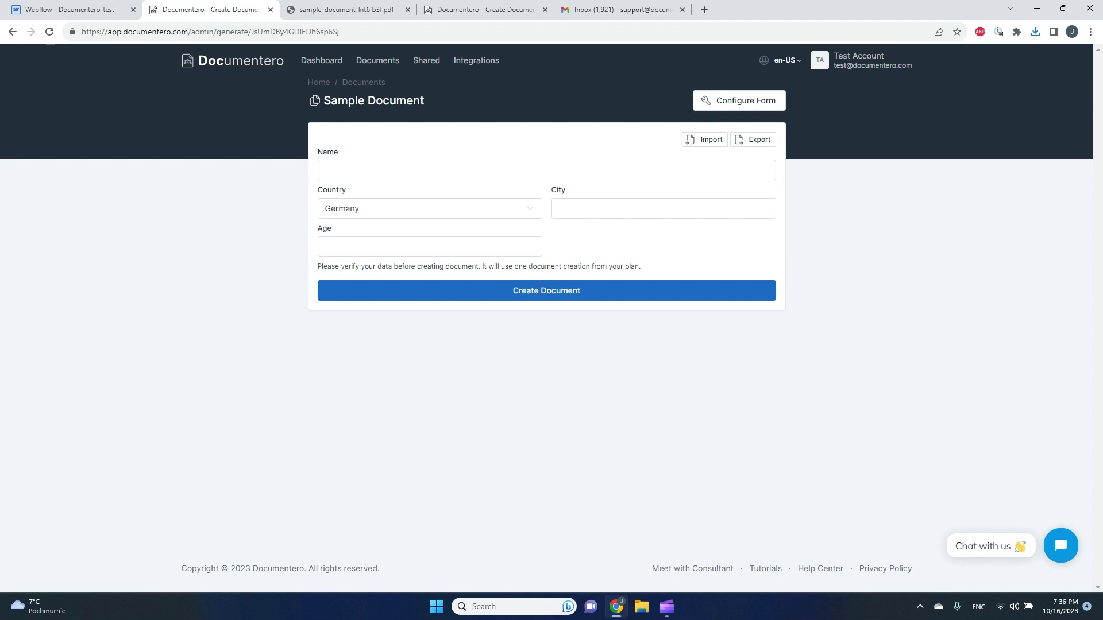
# - Open the Sample Document template's overview and create an English shareable form named Sample Document Shared
pyautogui.click(364, 83)
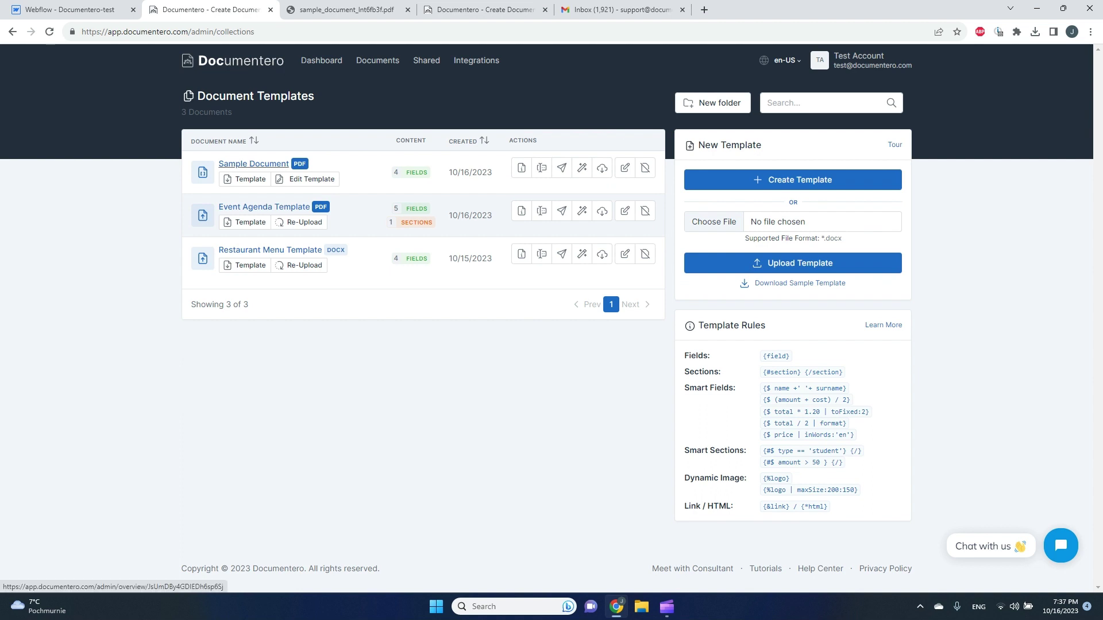
pyautogui.click(253, 164)
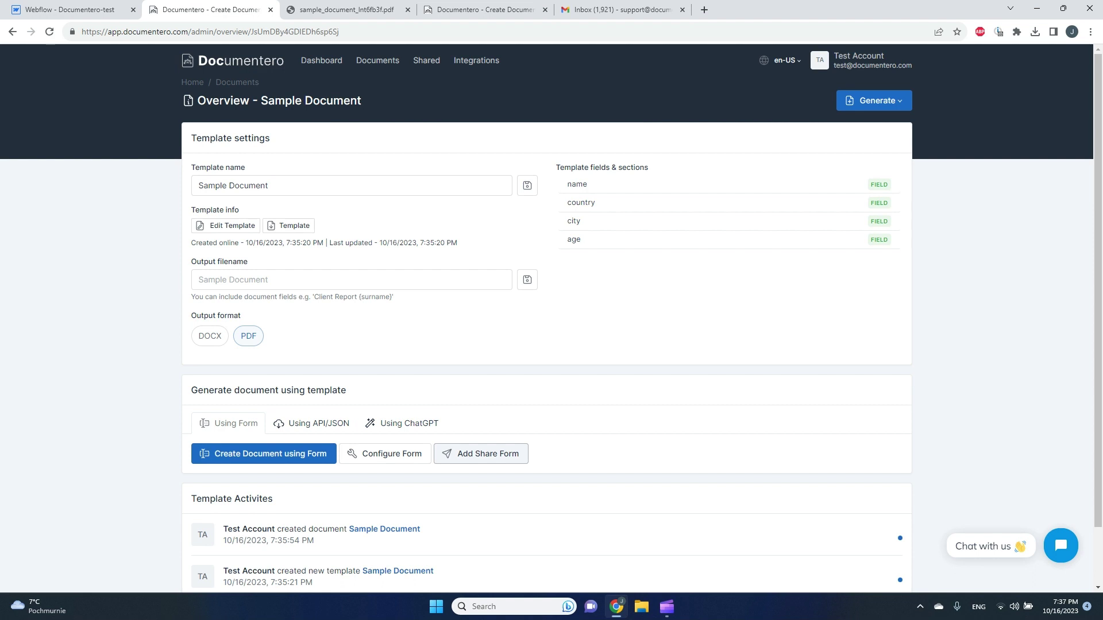
pyautogui.click(480, 454)
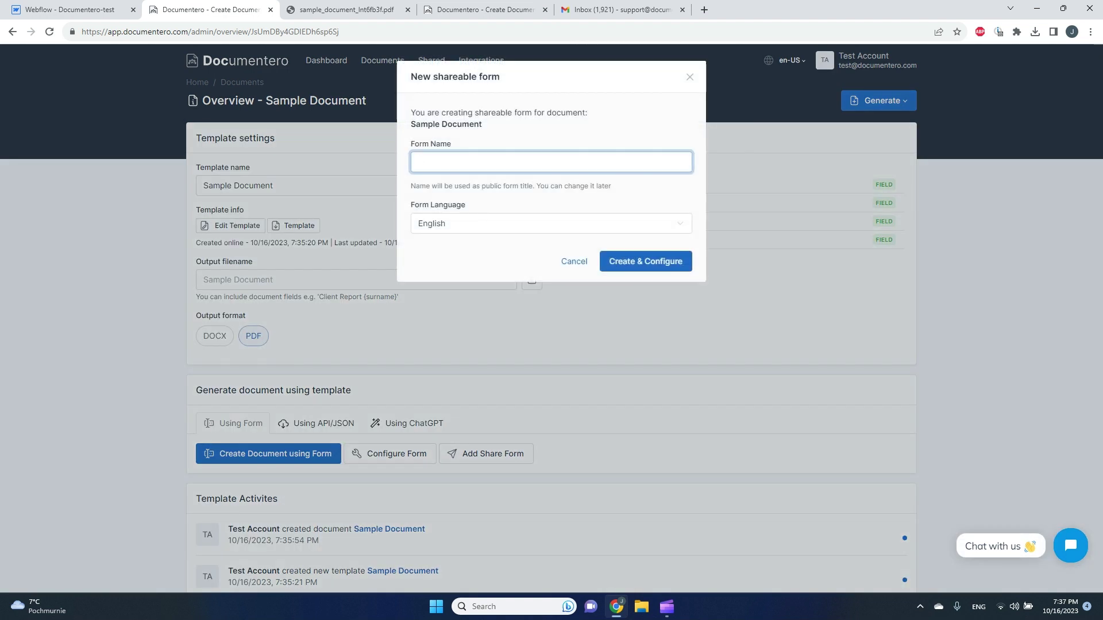
pyautogui.write('Sample Document Shared')
pyautogui.press('Return')
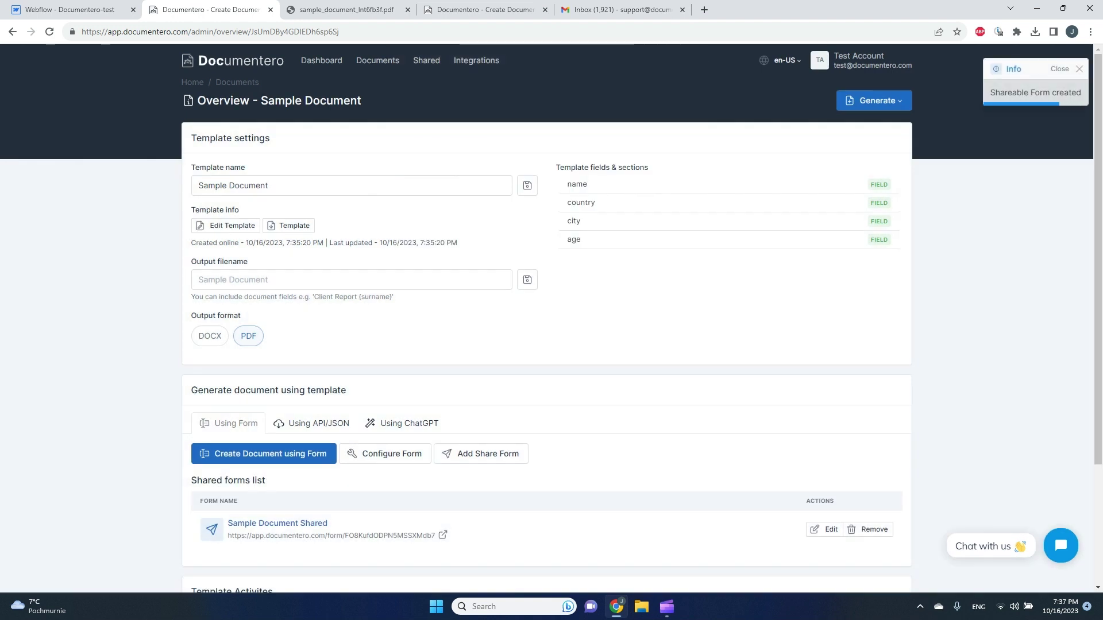
# - View the shared form through its public link and return to the template overview
pyautogui.scroll(-1, 551, 318)
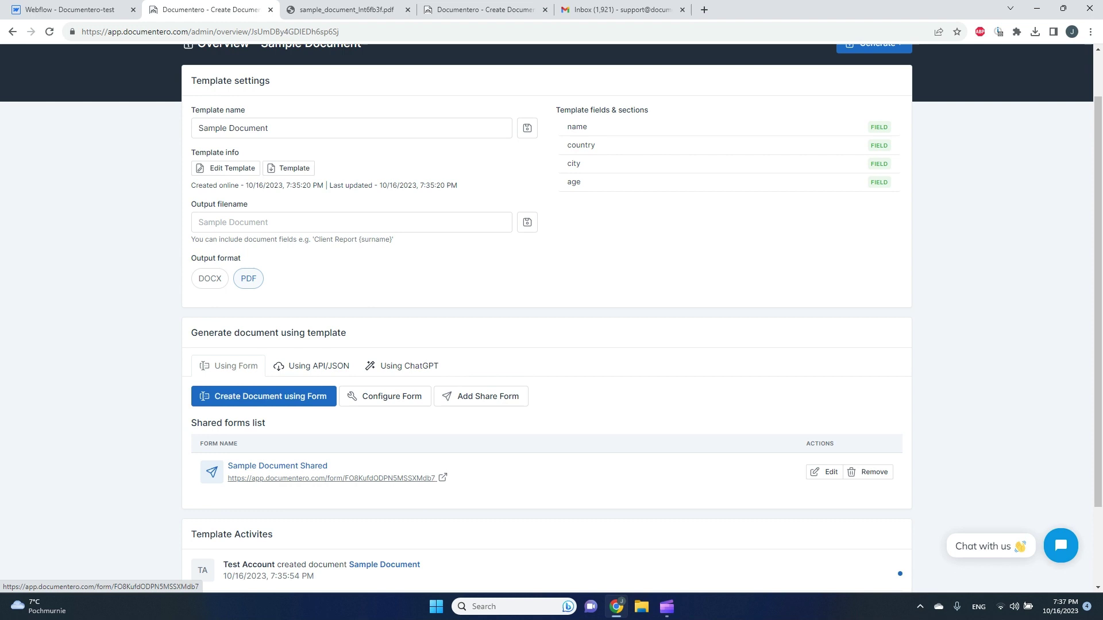
pyautogui.click(322, 479)
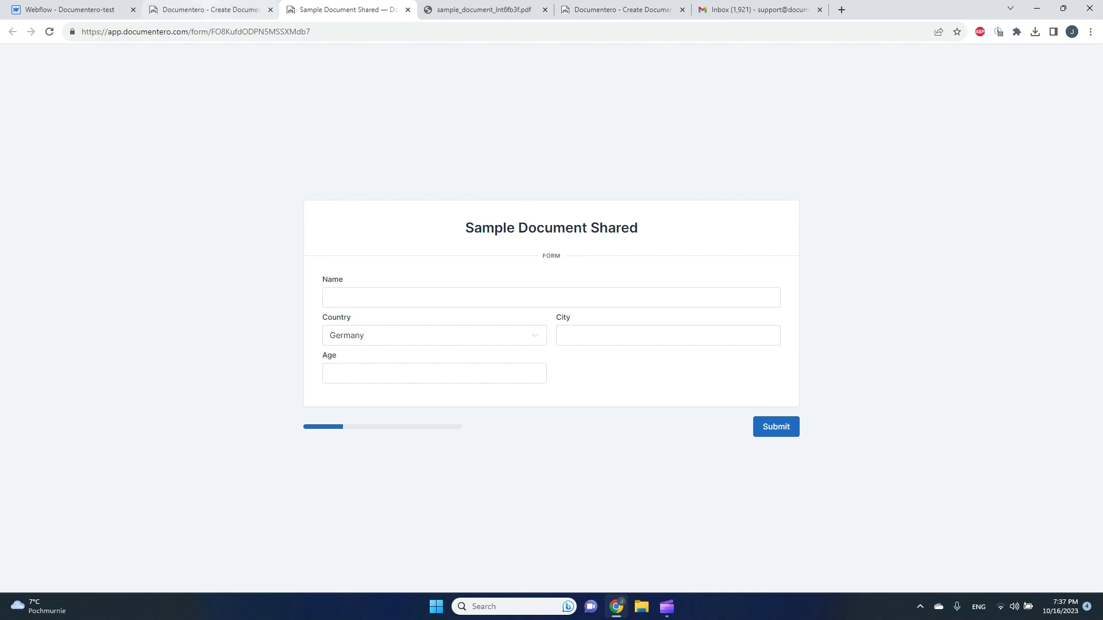
pyautogui.click(223, 10)
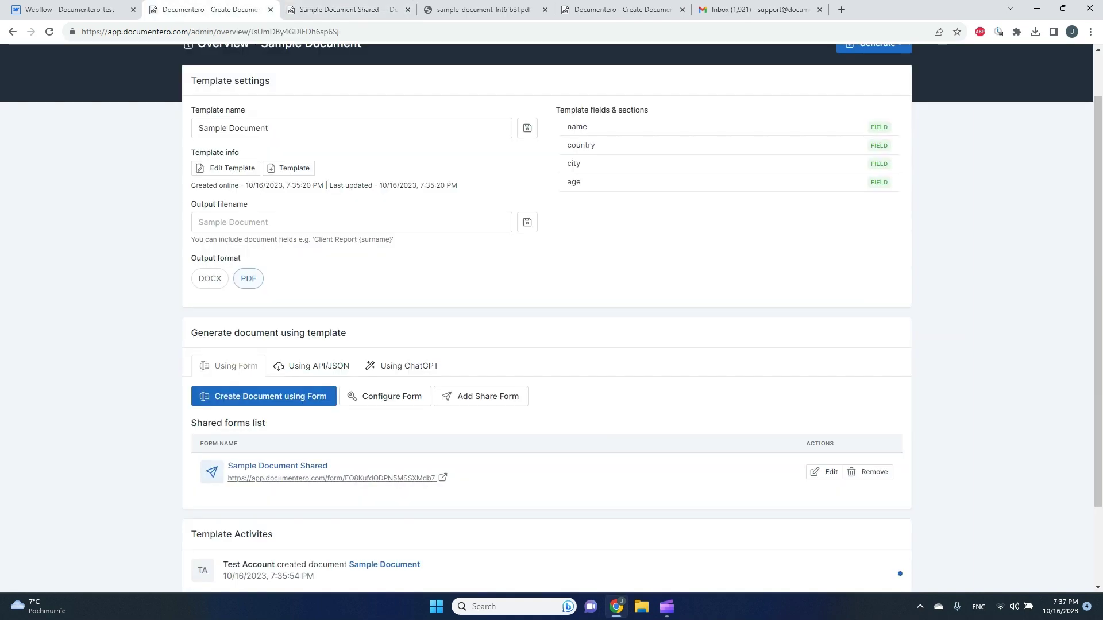
# - In the shared form's configuration, enter the support e-mail as recipient, allow users to download the generated document, and save
pyautogui.click(333, 478)
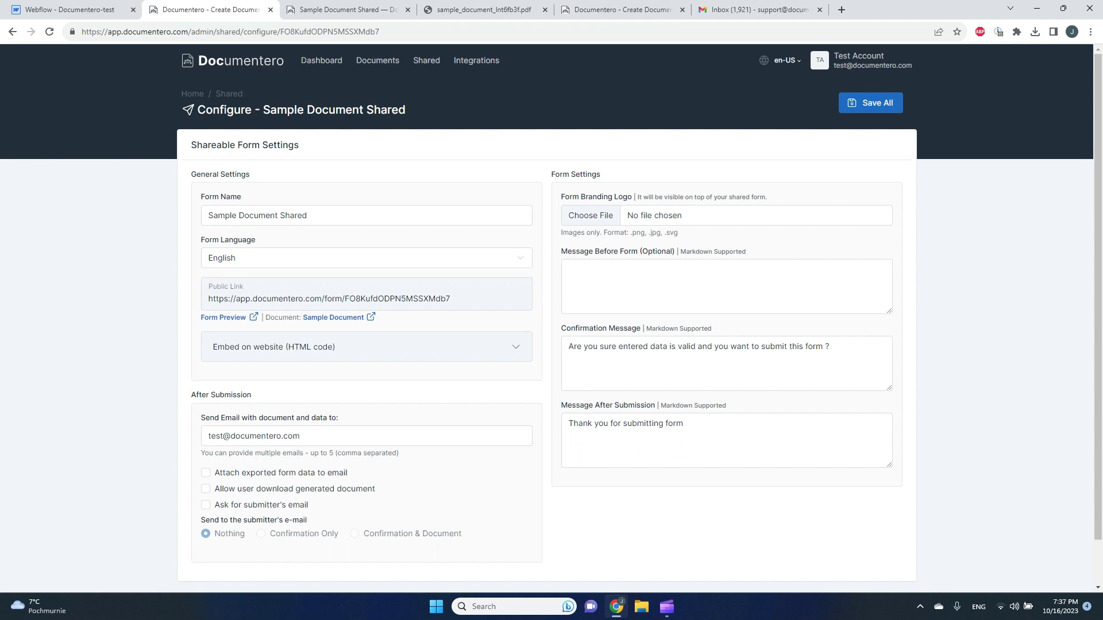
pyautogui.doubleClick(216, 437)
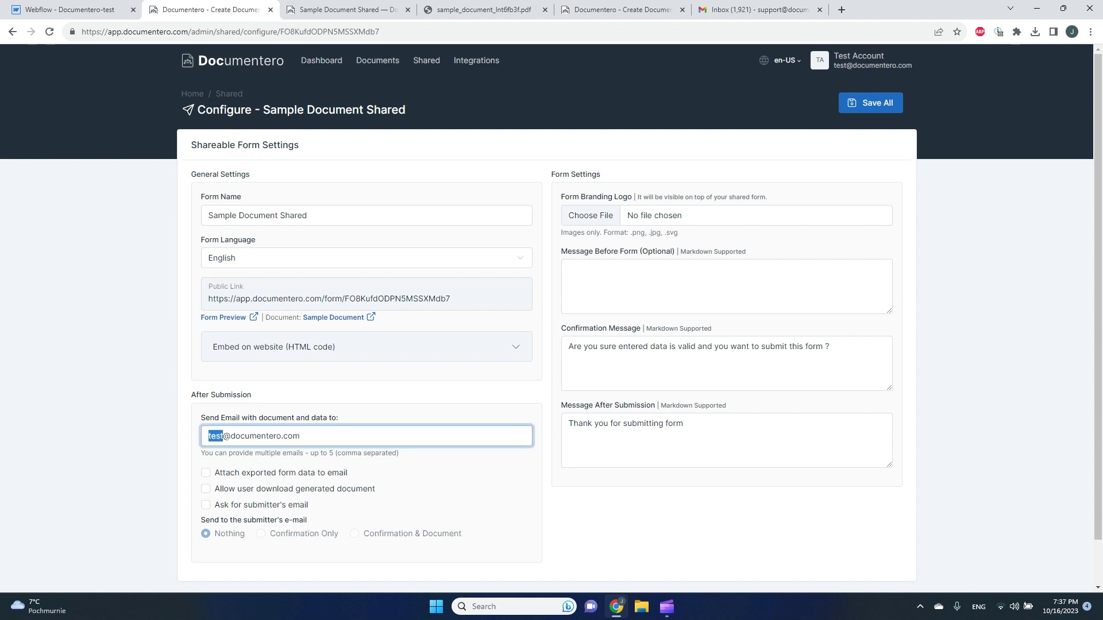
pyautogui.write('support')
pyautogui.click(206, 489)
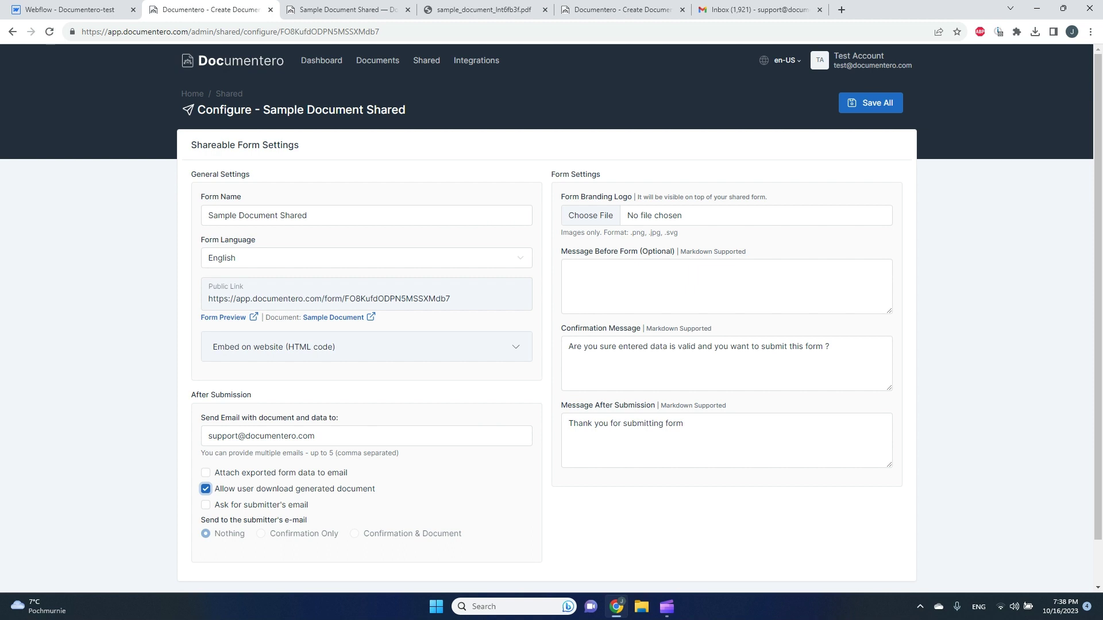
pyautogui.click(870, 103)
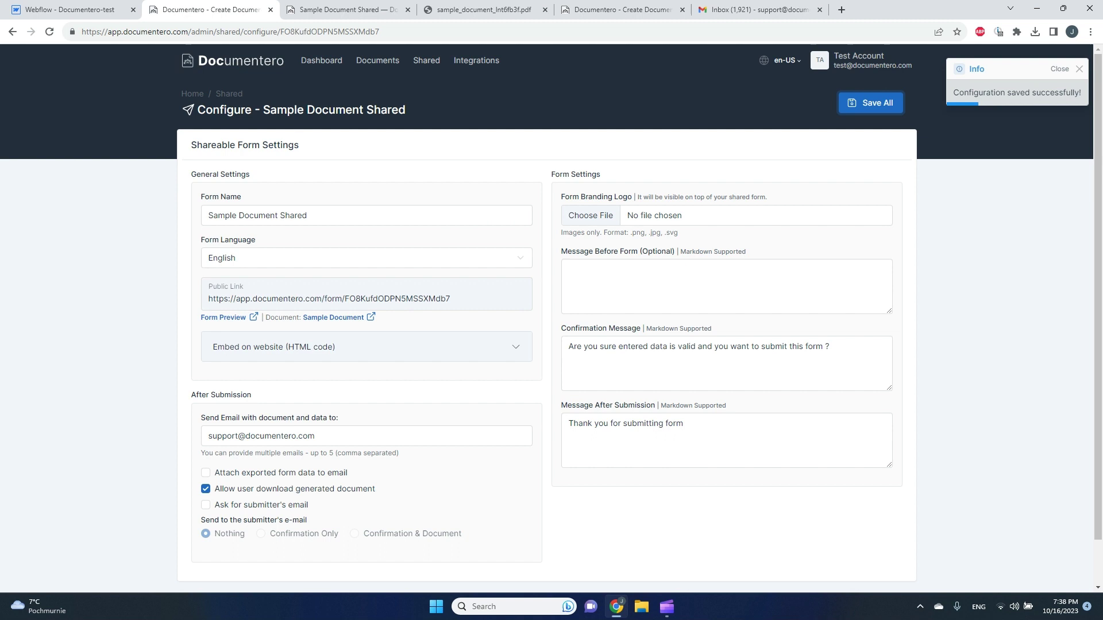
# - Copy the shared form's public link from its configuration
pyautogui.moveTo(470, 300); pyautogui.dragTo(209, 299)
pyautogui.hotkey('ctrl', 'c')
pyautogui.rightClick(231, 303)
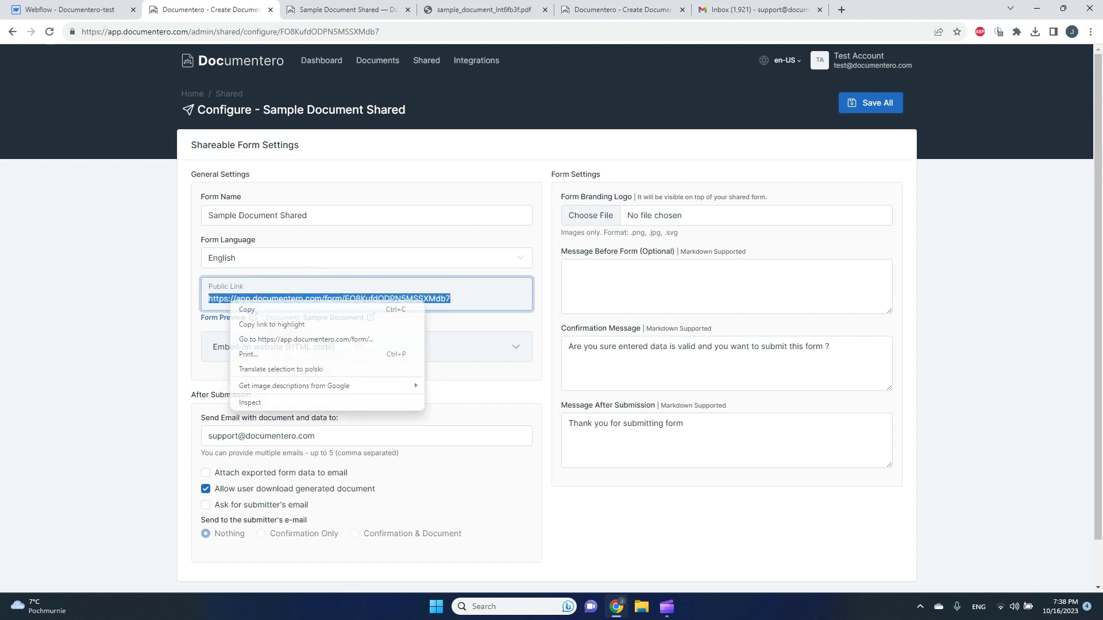
pyautogui.click(247, 310)
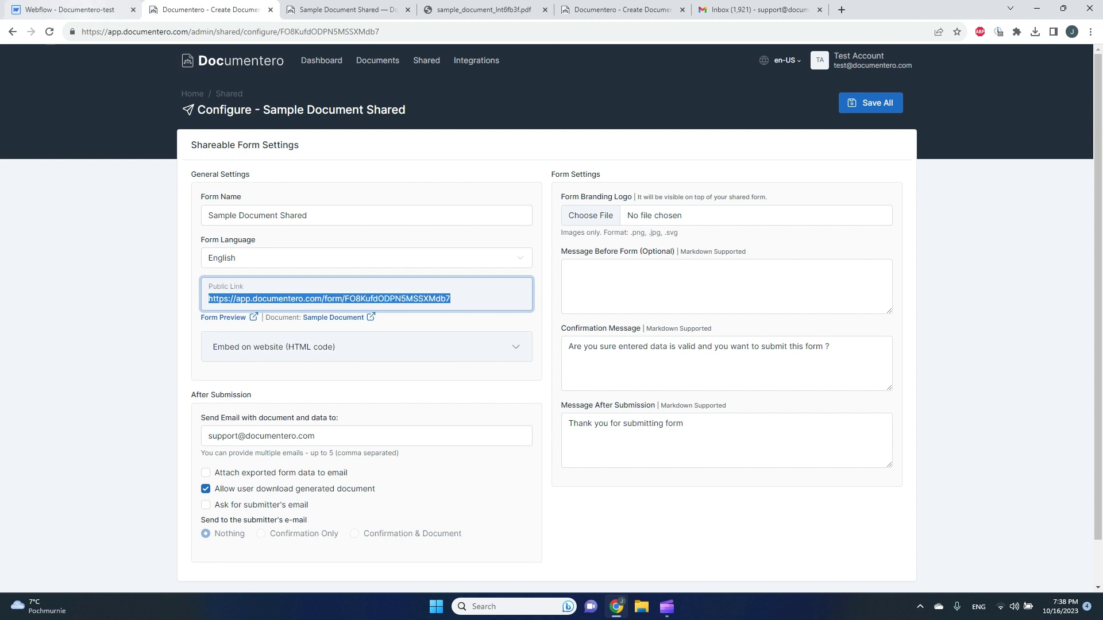
# - Switch to the Webflow designer and launch the connected Documentero app
pyautogui.click(69, 9)
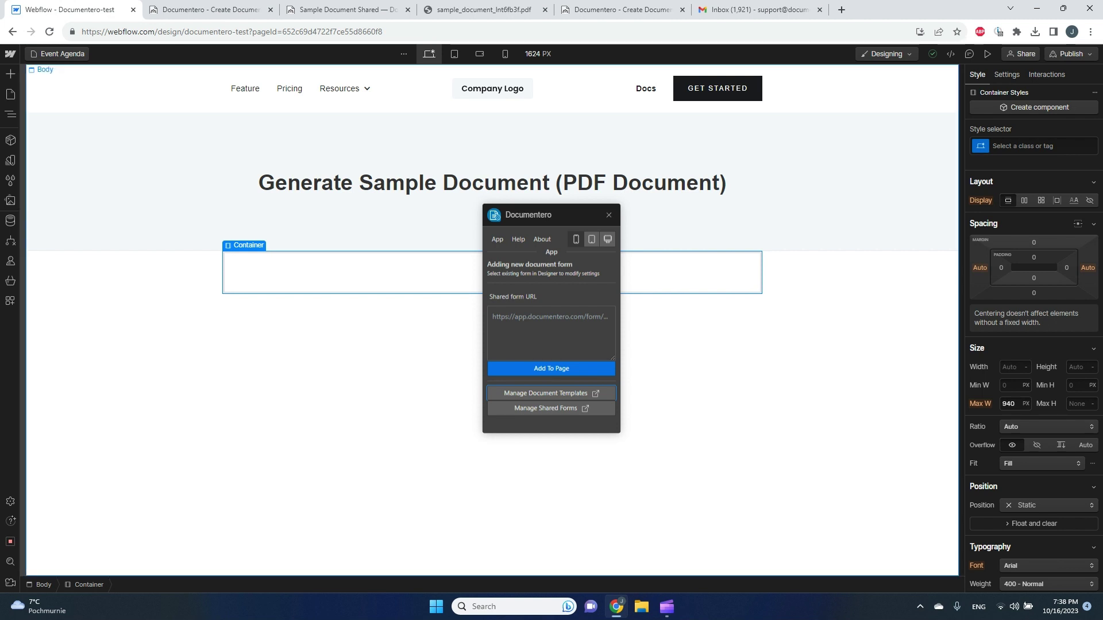
pyautogui.click(10, 301)
pyautogui.moveTo(92, 121)
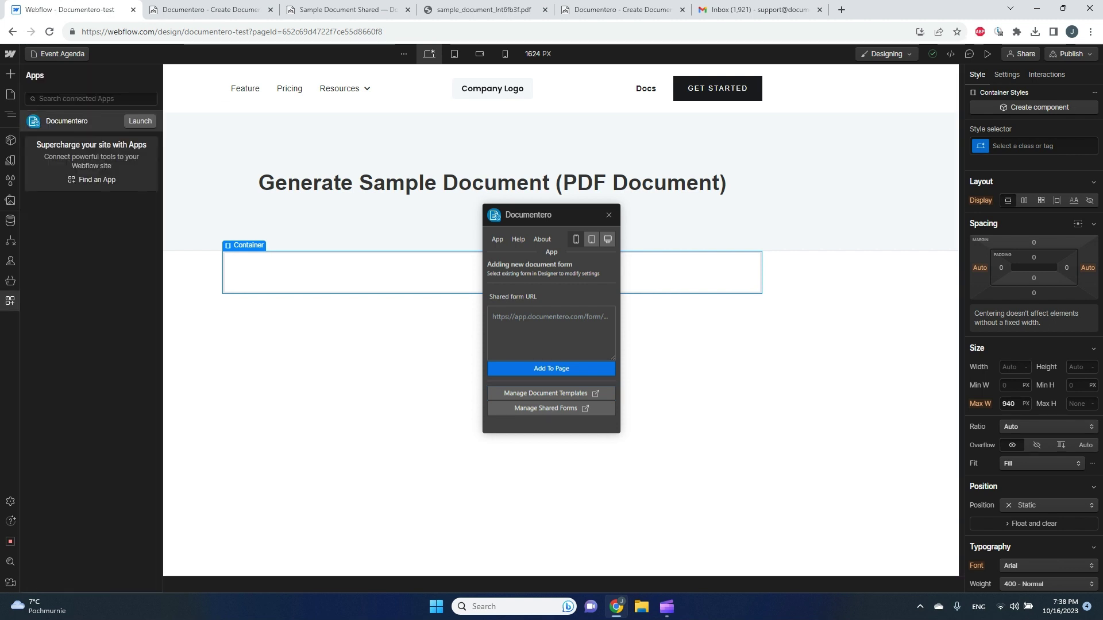
pyautogui.click(140, 121)
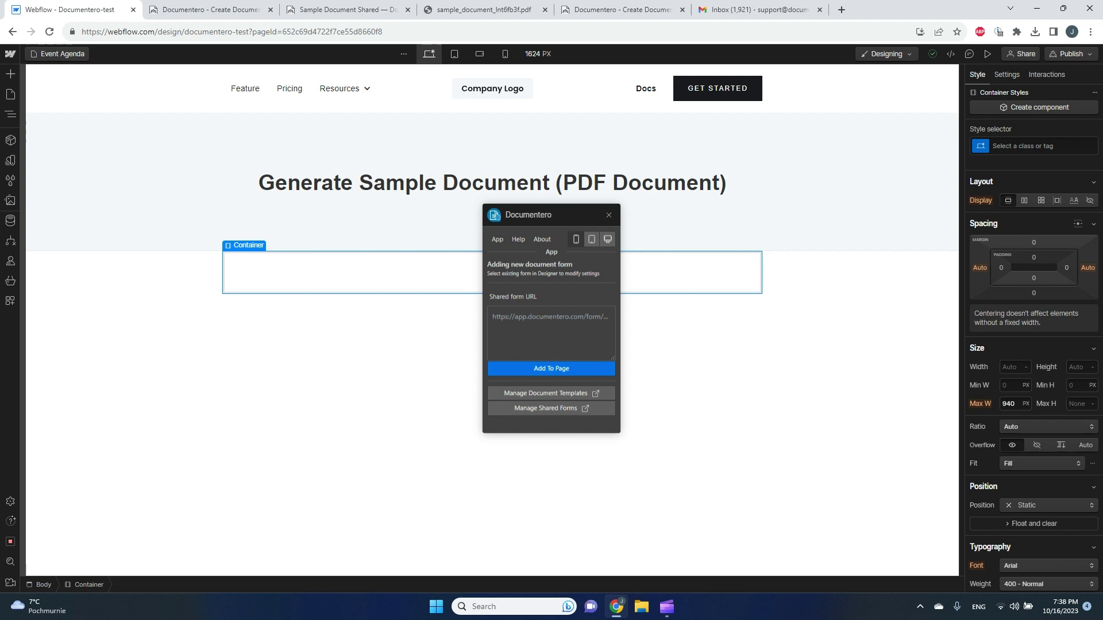
# - Paste the copied link as the shared form URL and add the form to the page
pyautogui.click(551, 333)
pyautogui.rightClick(555, 320)
pyautogui.click(574, 409)
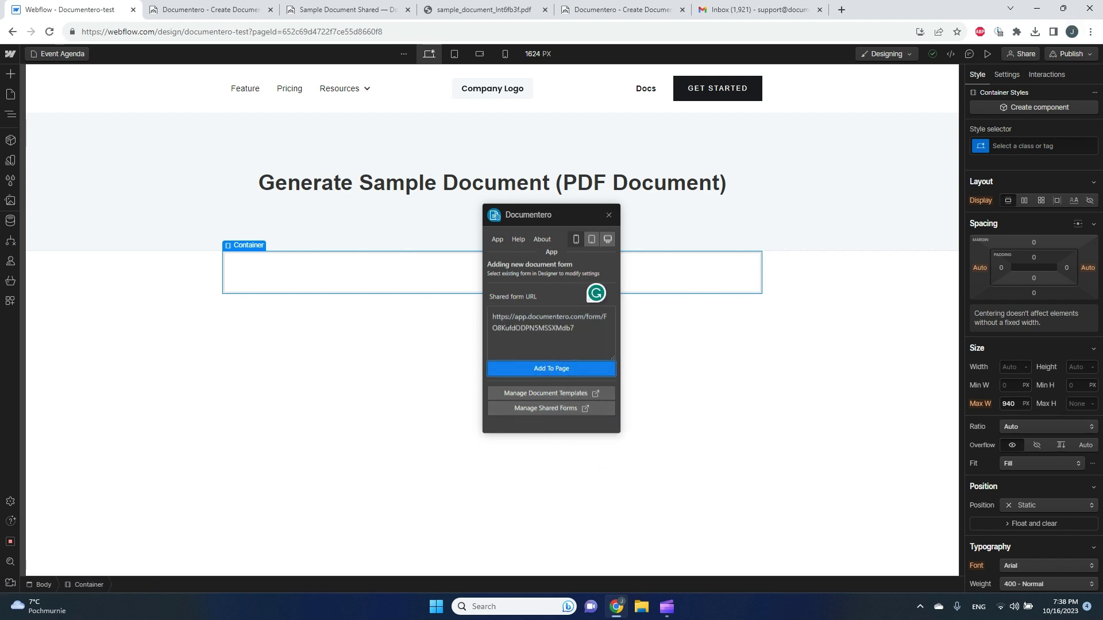
pyautogui.click(551, 368)
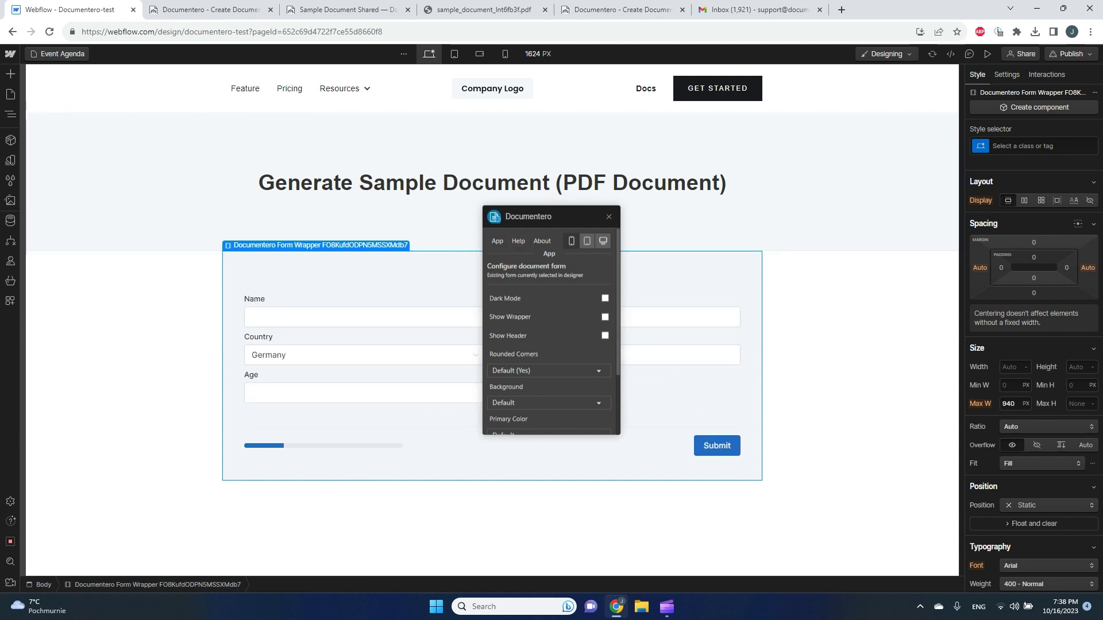
# - Move the Documentero window aside, keep the default rounded corners, and apply a Transparent background to the embedded form
pyautogui.moveTo(529, 215); pyautogui.dragTo(715, 169)
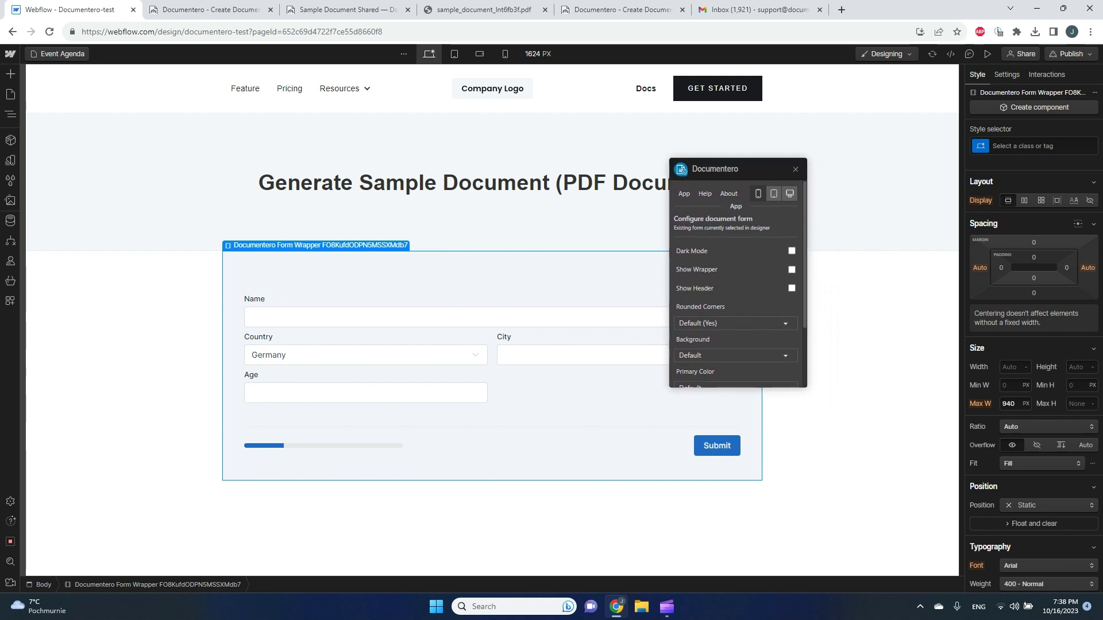
pyautogui.click(735, 323)
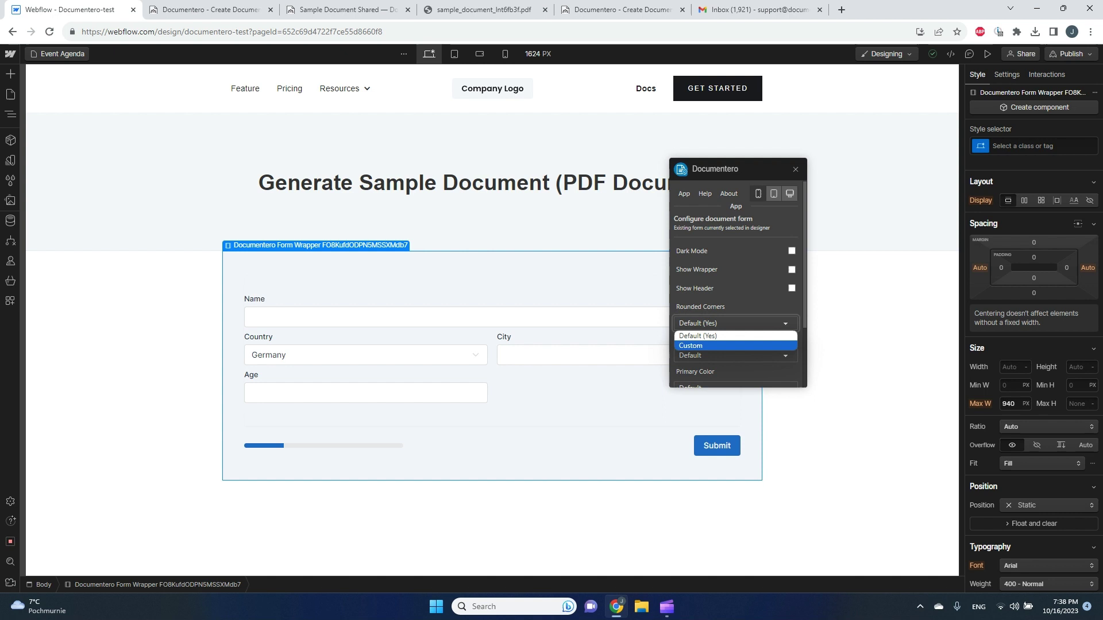
pyautogui.click(736, 336)
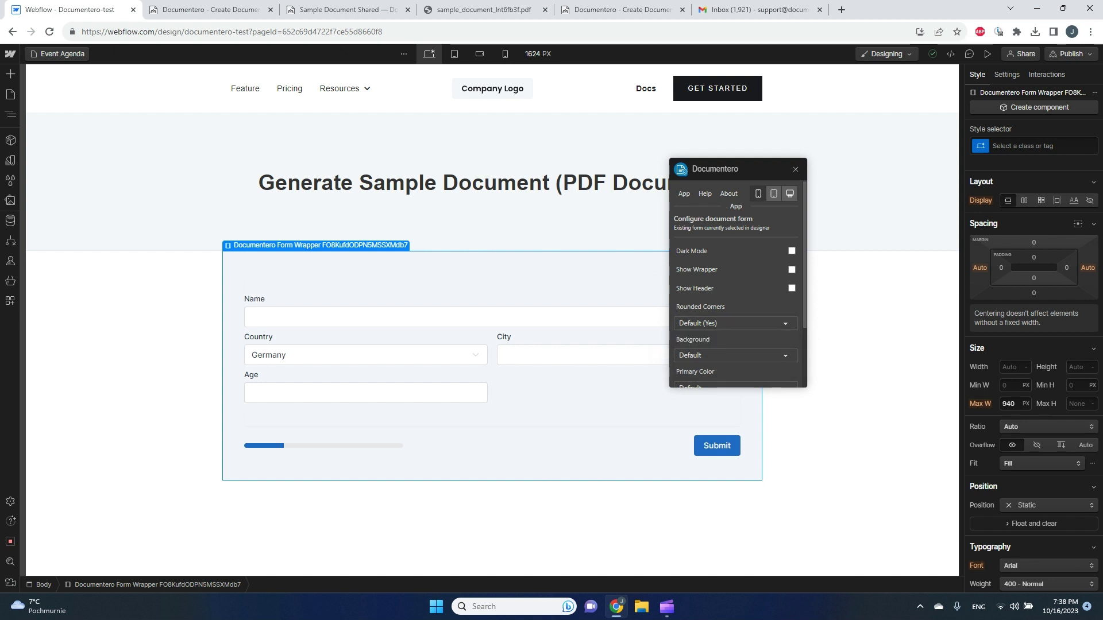
pyautogui.scroll(-2, 735, 337)
pyautogui.click(736, 273)
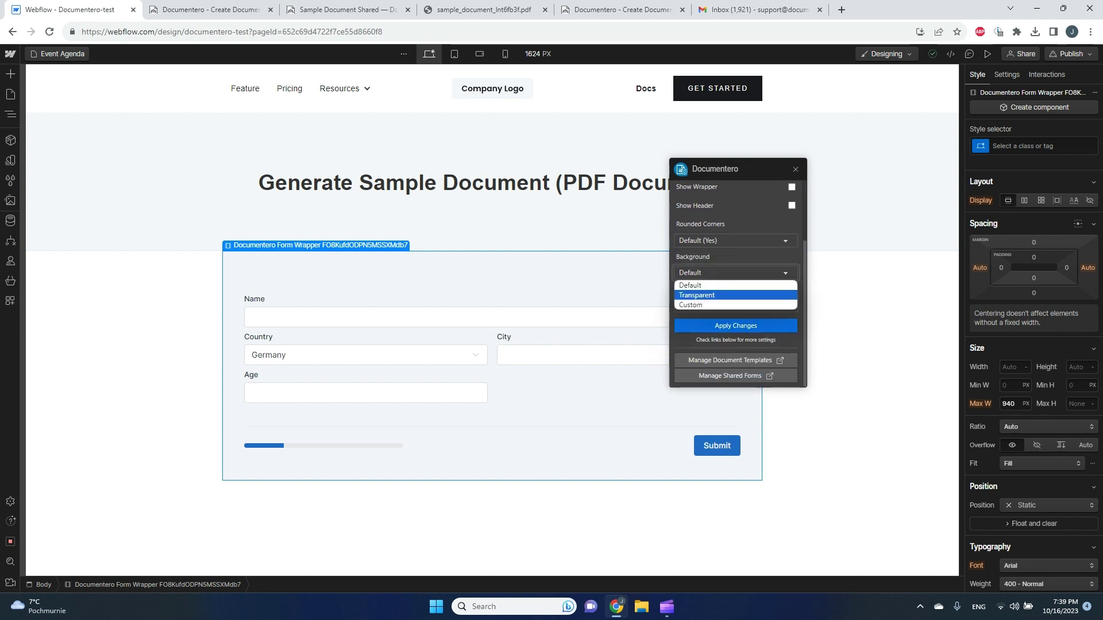
pyautogui.click(735, 295)
pyautogui.click(735, 326)
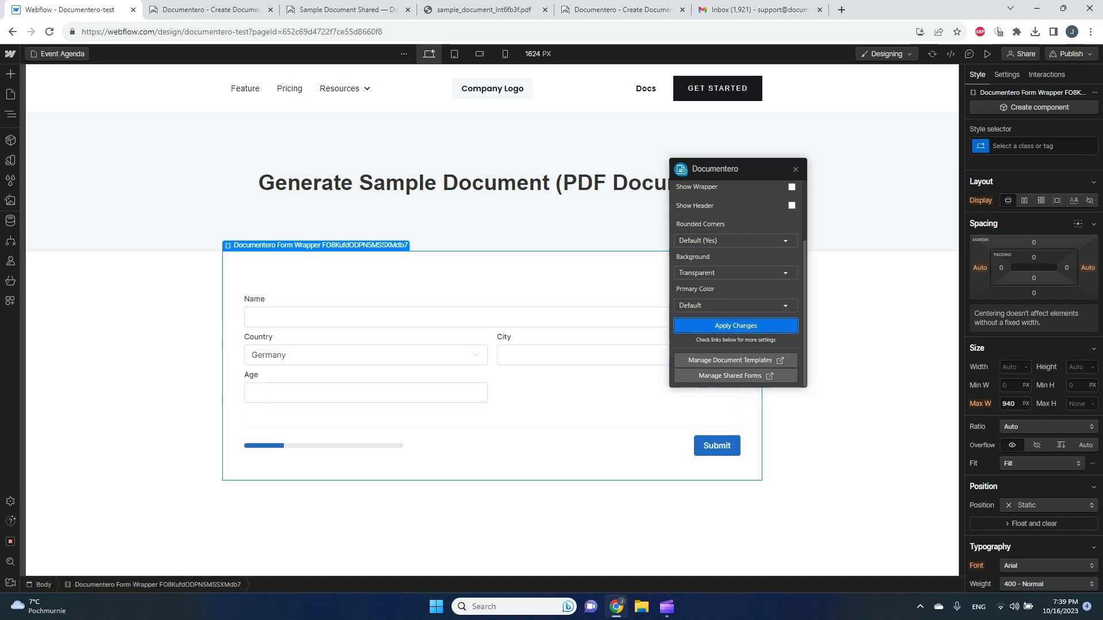
# - Apply custom rounded corners of 0 px to the embedded form and preview the page
pyautogui.click(735, 240)
pyautogui.click(730, 254)
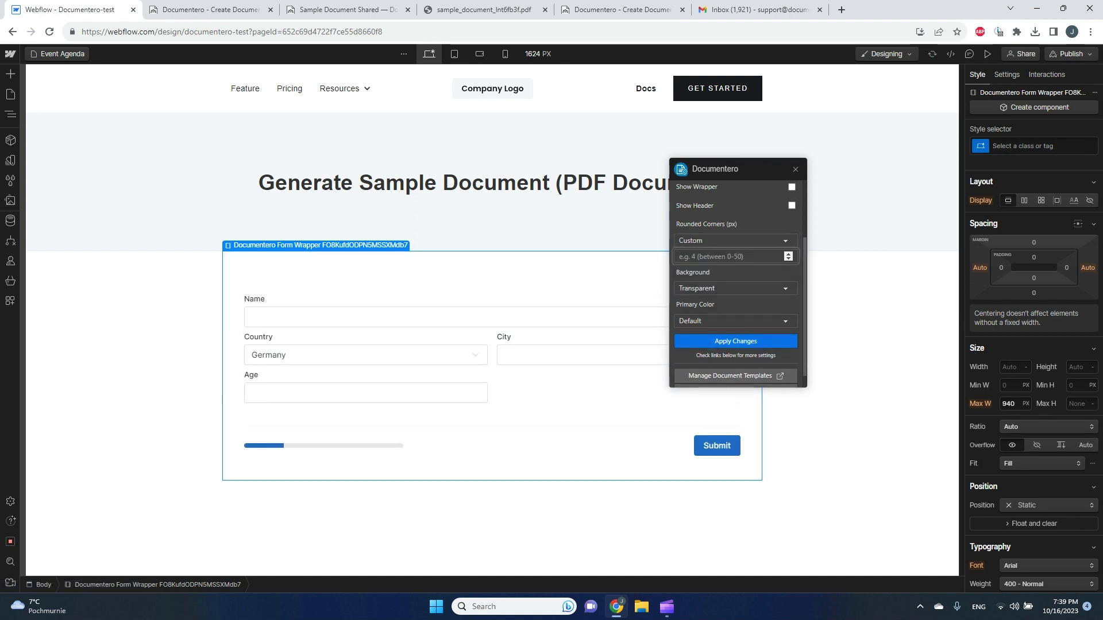
pyautogui.write('0')
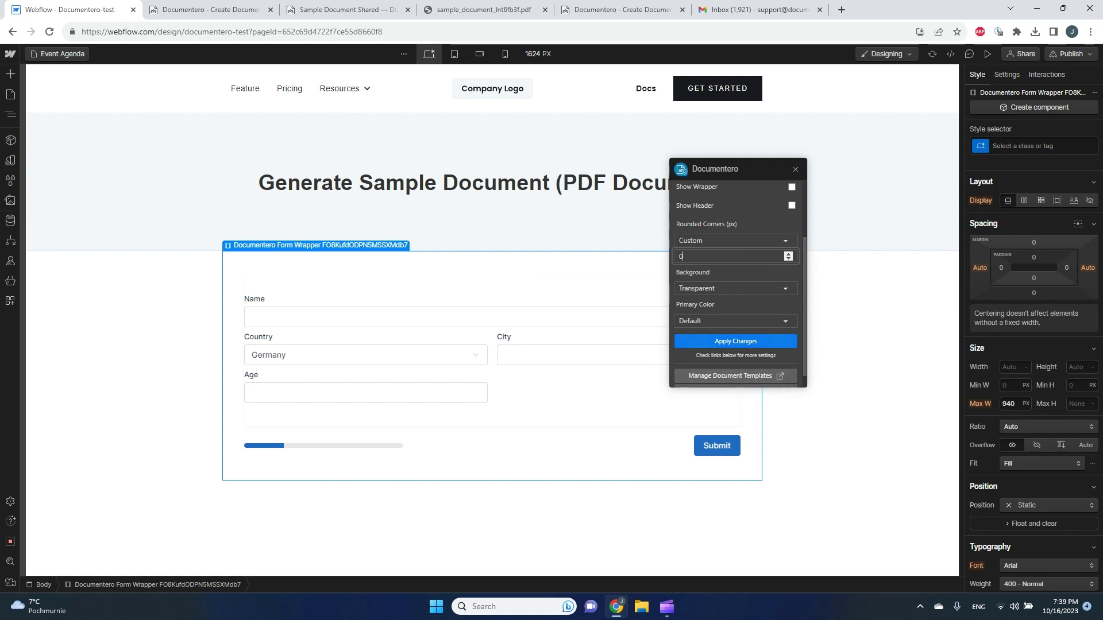
pyautogui.click(735, 342)
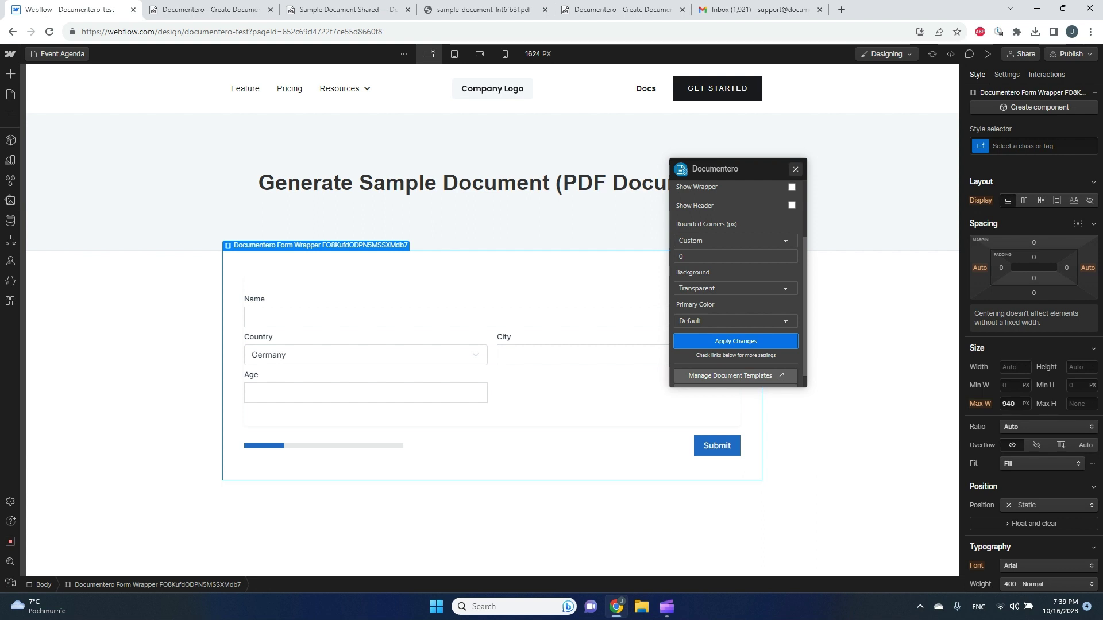
pyautogui.click(795, 168)
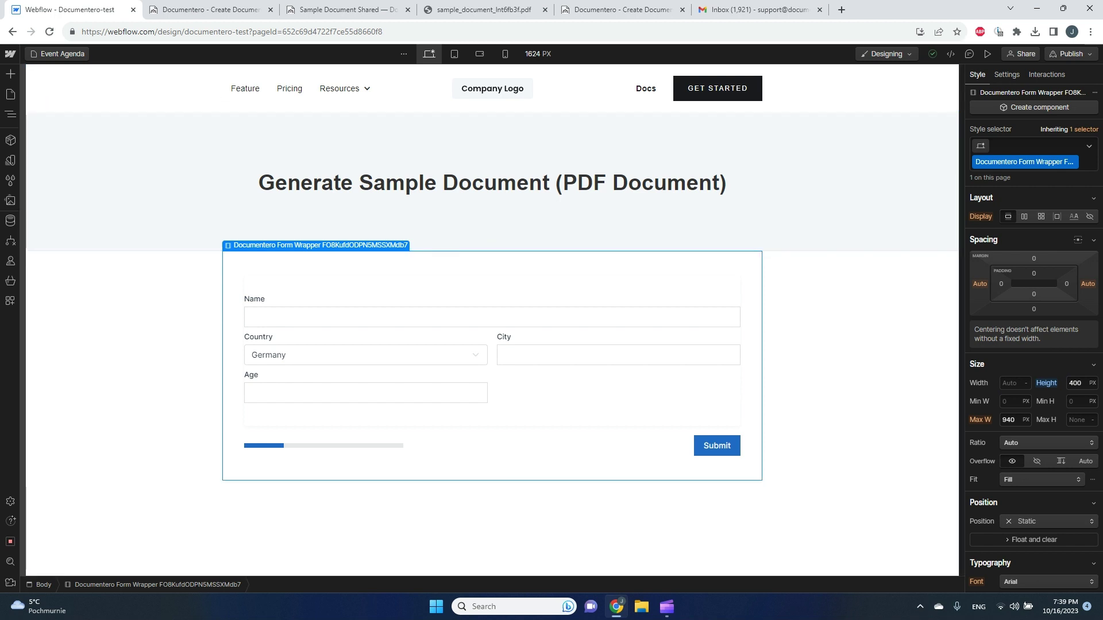
pyautogui.click(988, 53)
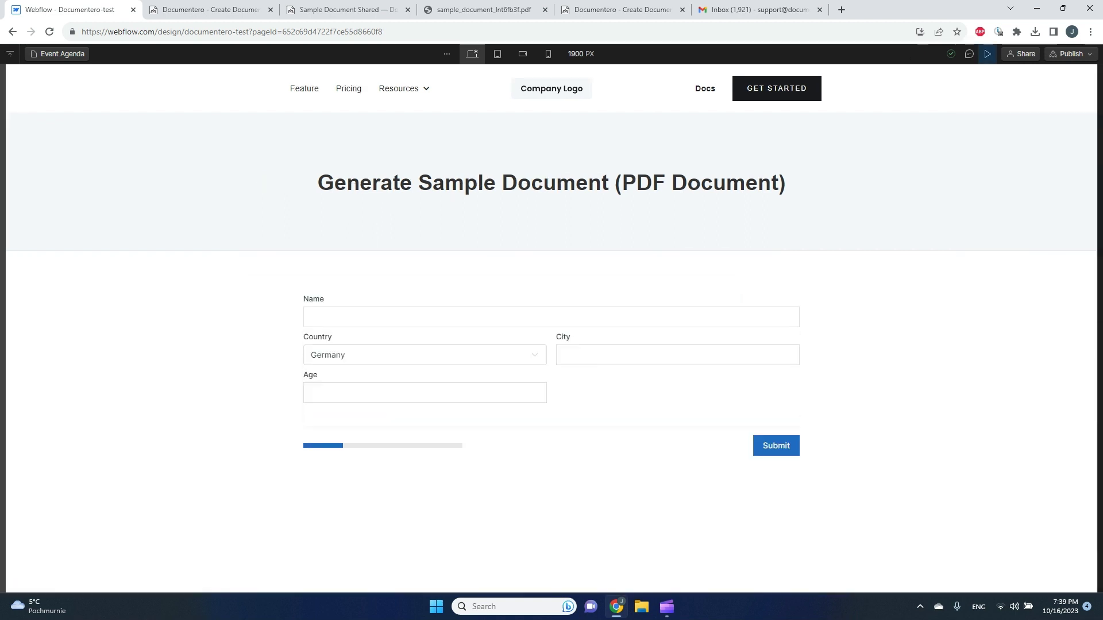
# - Fill in the person's full name on the previewed form and choose France as the country
pyautogui.click(551, 317)
pyautogui.write('John do')
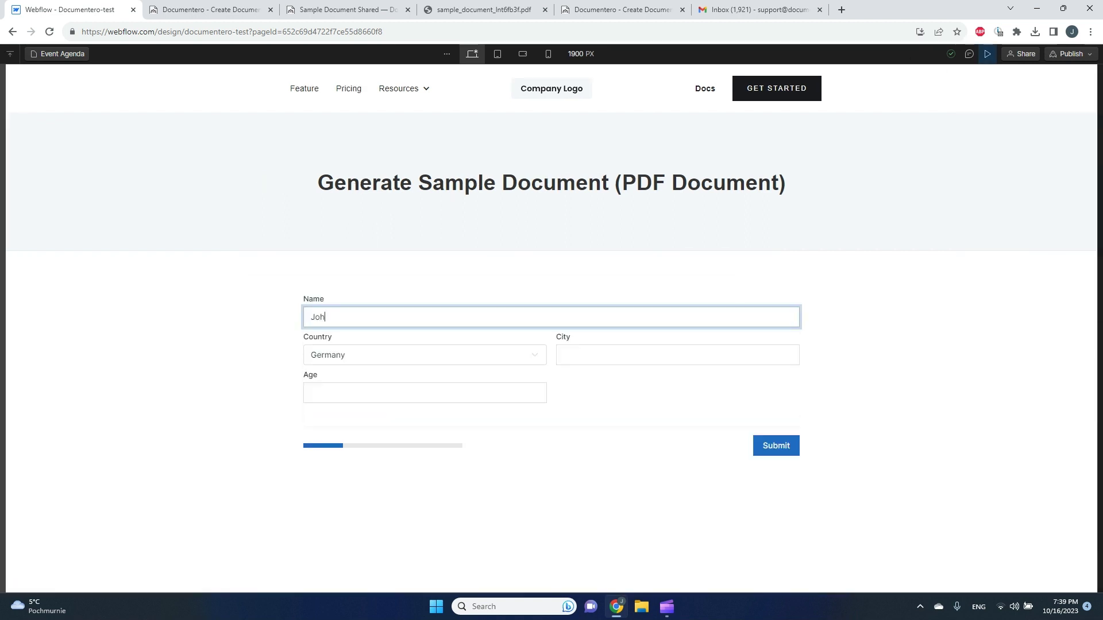
pyautogui.press('BackSpace')
pyautogui.press('BackSpace')
pyautogui.write('Doe')
pyautogui.click(425, 355)
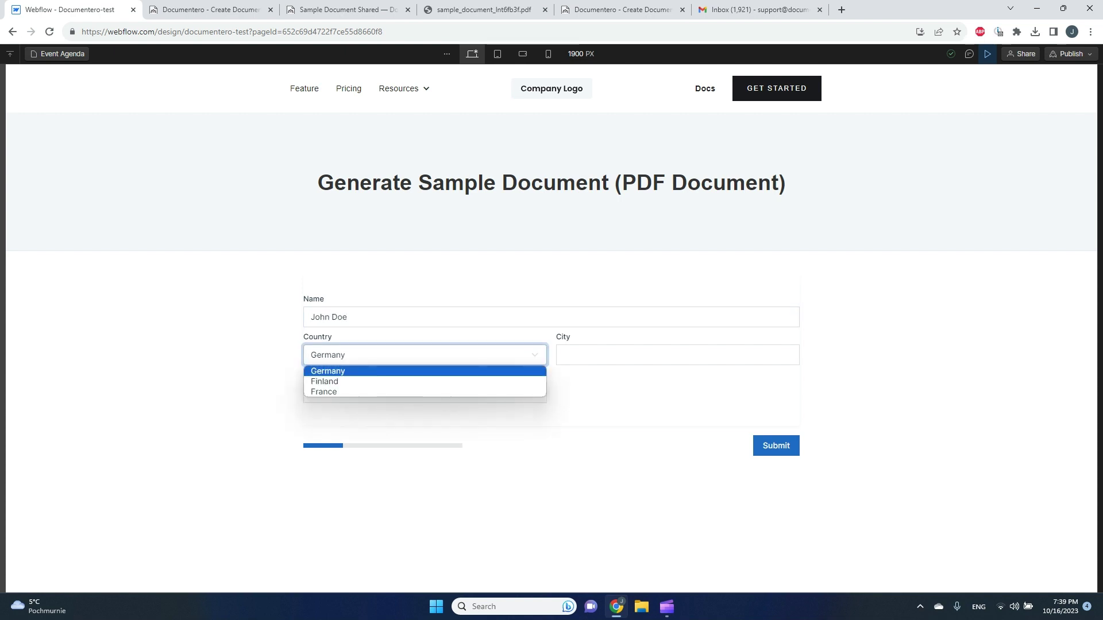
pyautogui.click(425, 391)
# - Enter Paris as the city and 46 as the age, and submit the form
pyautogui.press('Tab')
pyautogui.write('Paris')
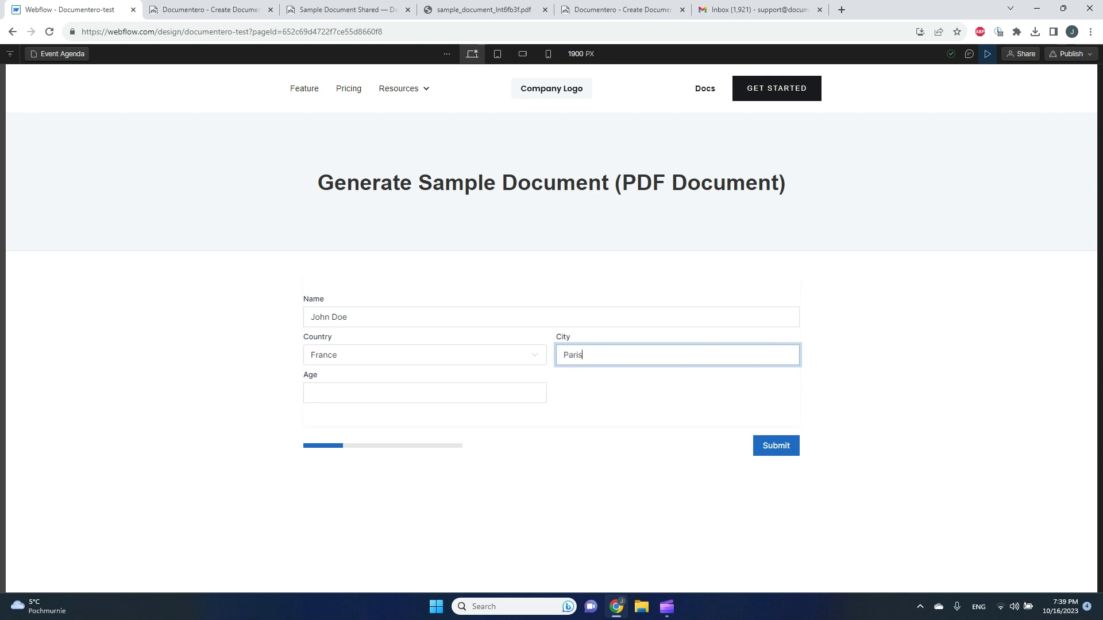
pyautogui.press('Tab')
pyautogui.write('4')
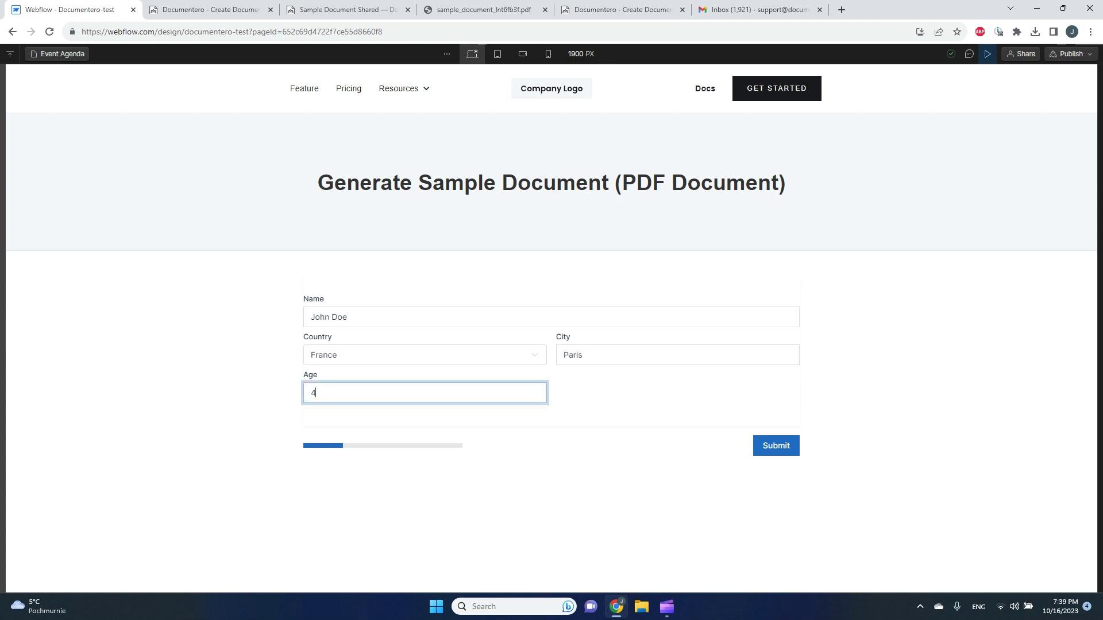
pyautogui.write('6')
pyautogui.press('Tab')
pyautogui.press('Return')
# - Download the generated document, open the PDF and check the filled-in name, location and age fields
pyautogui.click(669, 403)
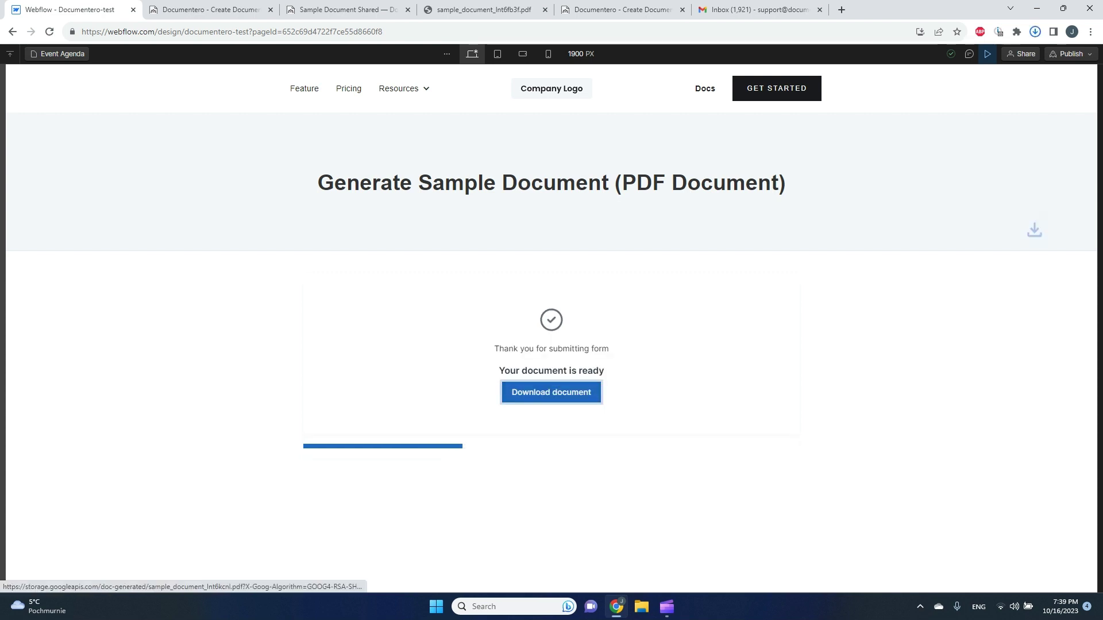
pyautogui.click(552, 393)
pyautogui.click(940, 56)
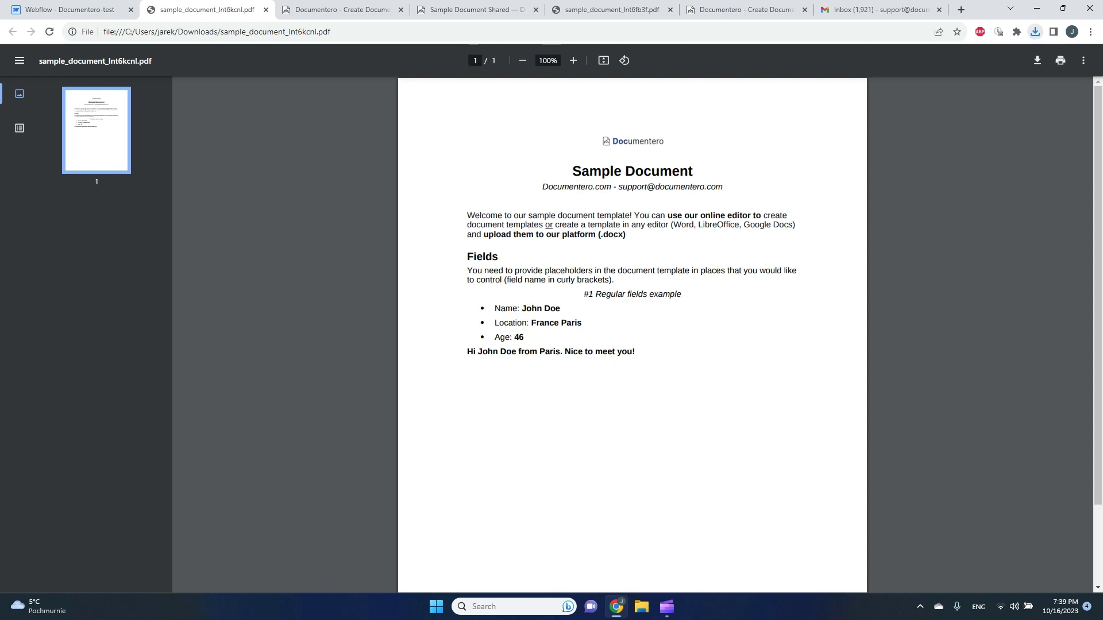
pyautogui.moveTo(562, 352); pyautogui.dragTo(467, 280)
pyautogui.click(469, 281)
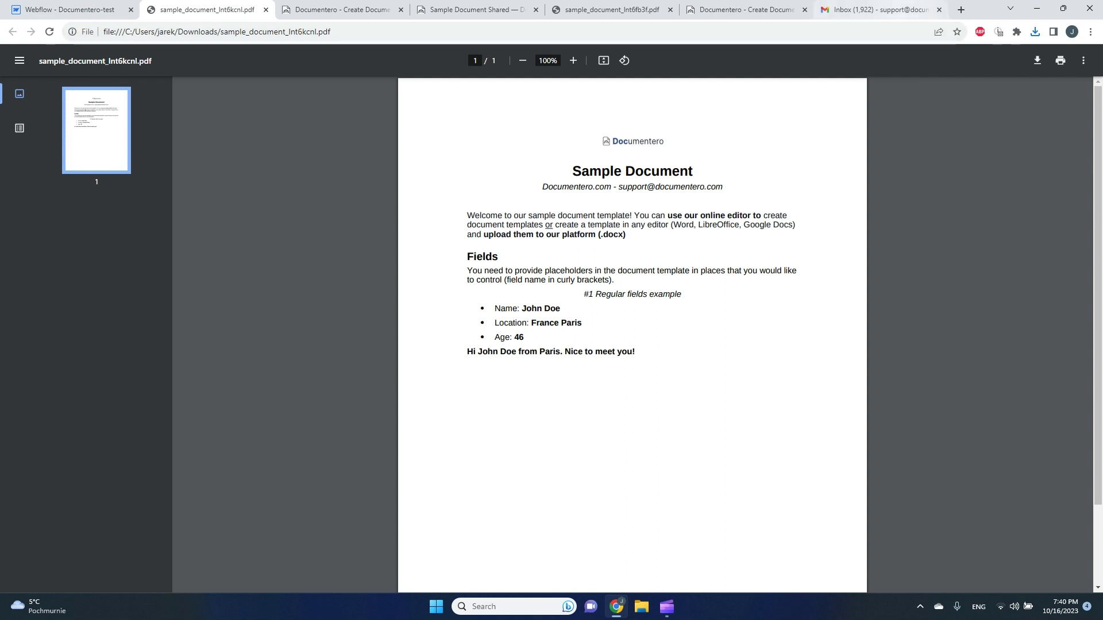
# - Switch to Gmail, open the New Document: Sample Document Shared email and review the submitted form data
pyautogui.click(879, 9)
pyautogui.click(552, 120)
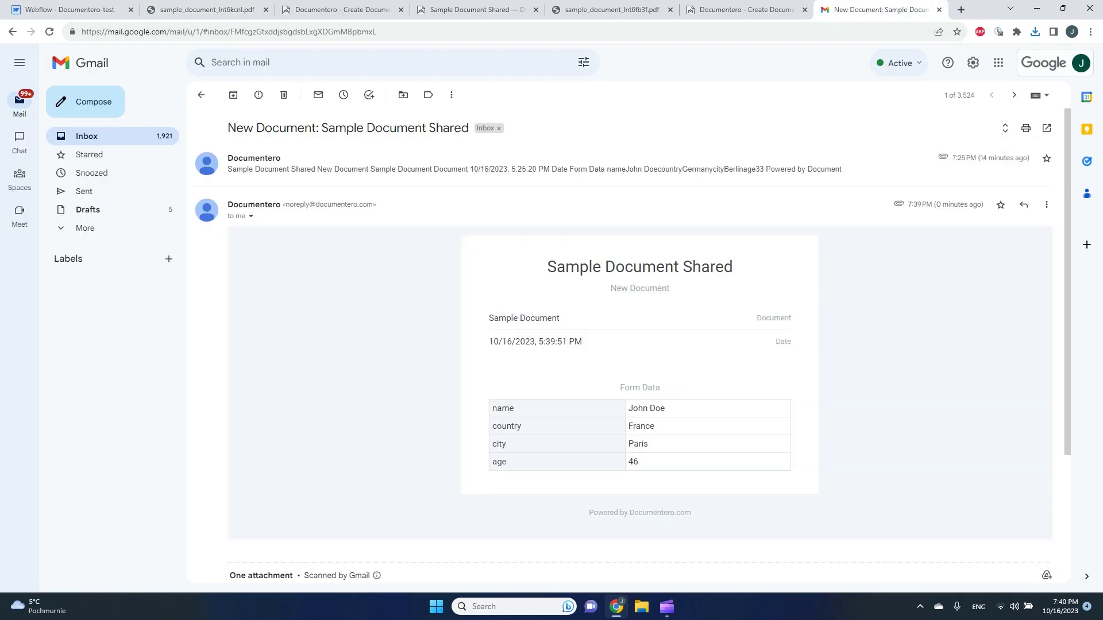
pyautogui.scroll(-3, 624, 346)
pyautogui.scroll(1, 624, 346)
pyautogui.scroll(1, 632, 316)
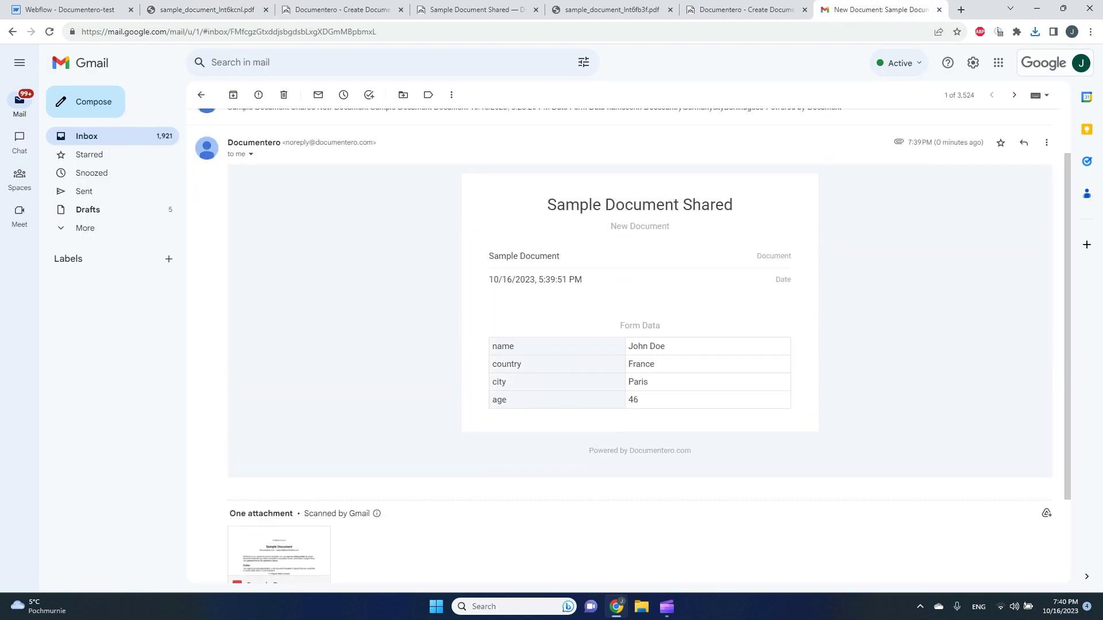
pyautogui.moveTo(628, 346); pyautogui.dragTo(639, 400)
pyautogui.click(670, 400)
# - Preview the email's attached Sample Document.pdf, close the preview and switch back to the Webflow page
pyautogui.scroll(-2, 640, 391)
pyautogui.moveTo(282, 442)
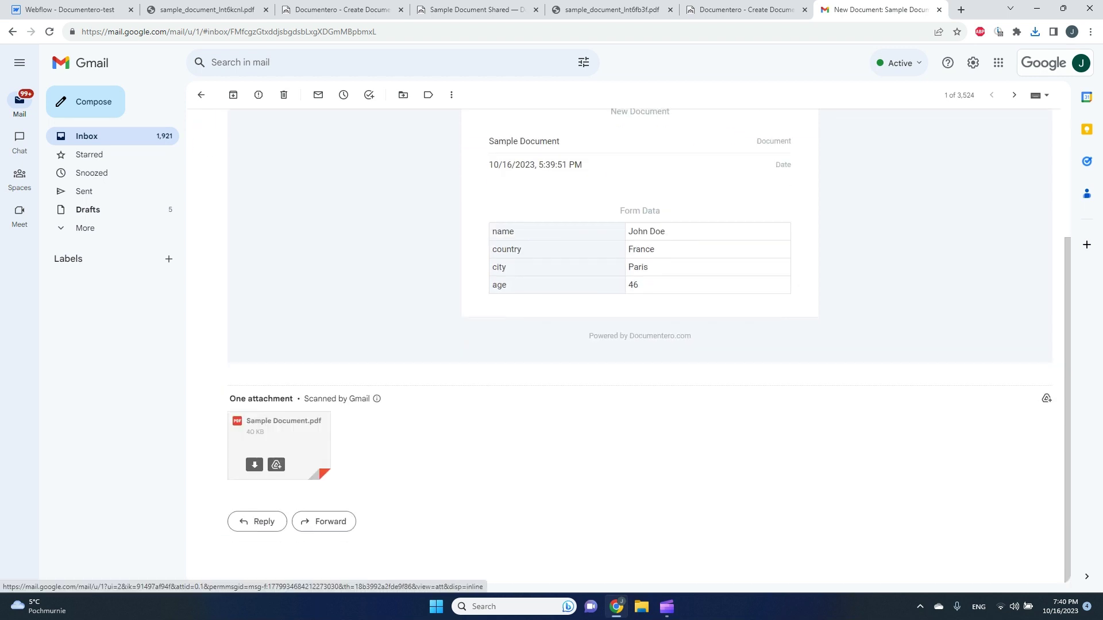
pyautogui.click(279, 443)
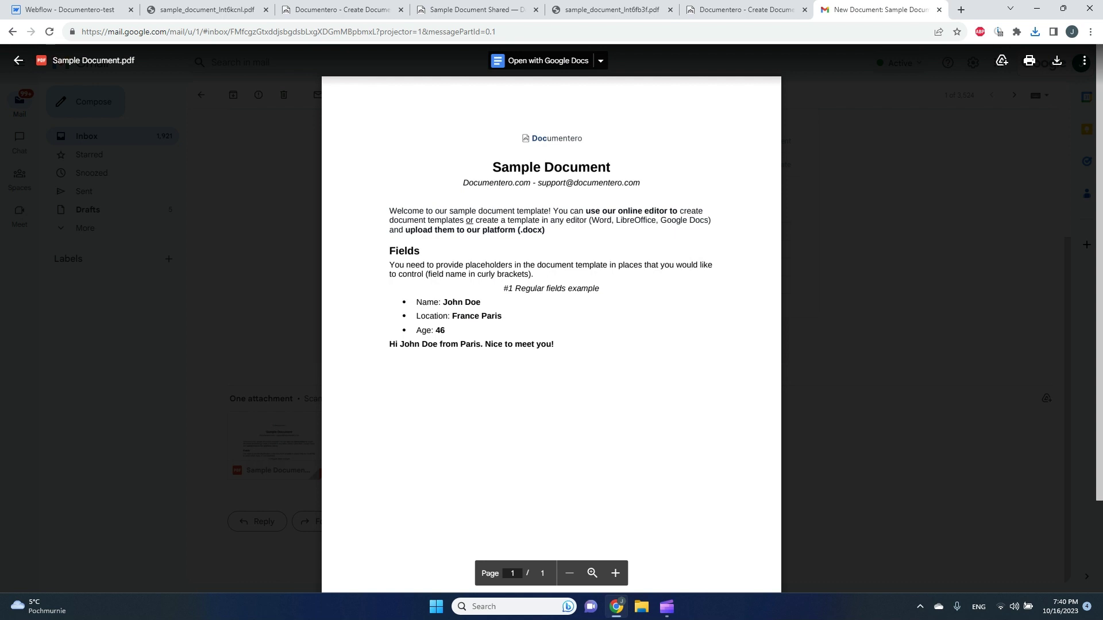
pyautogui.press('Escape')
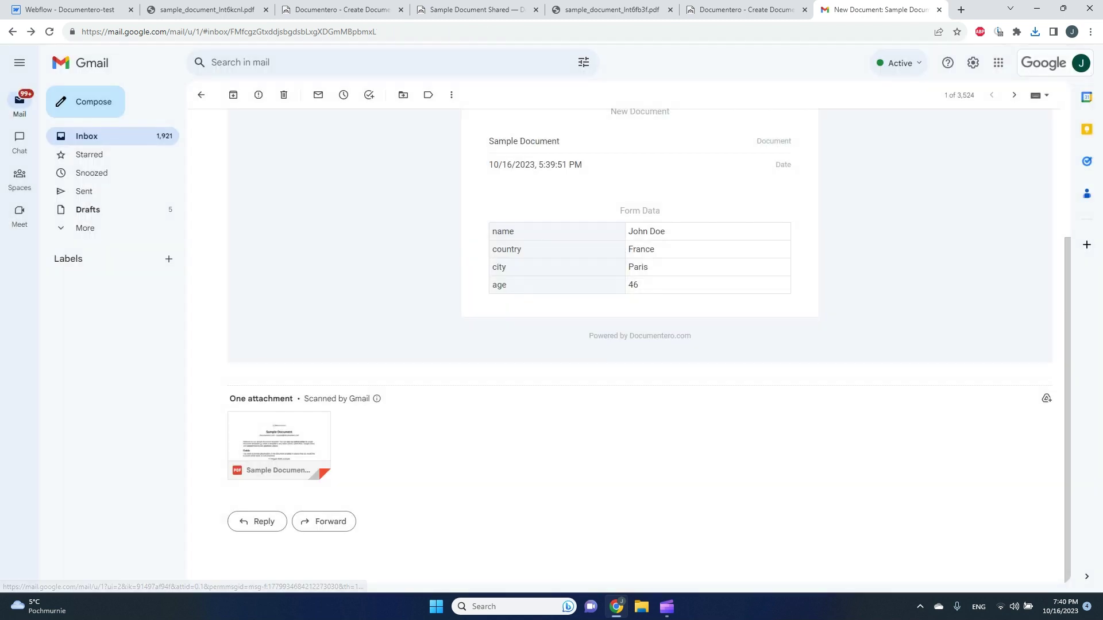
pyautogui.click(41, 10)
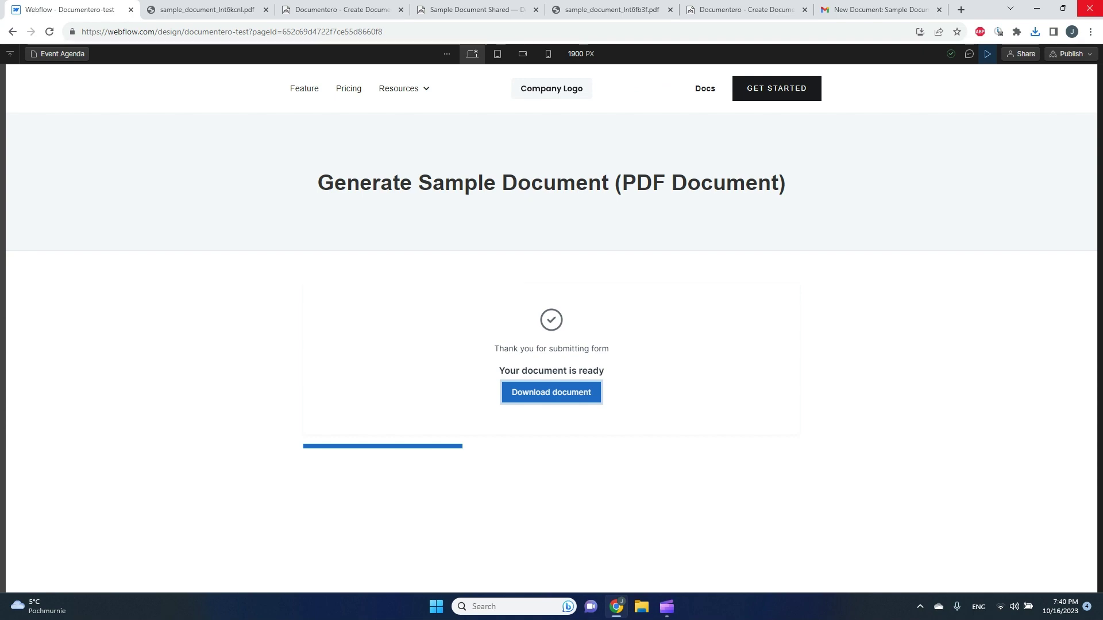